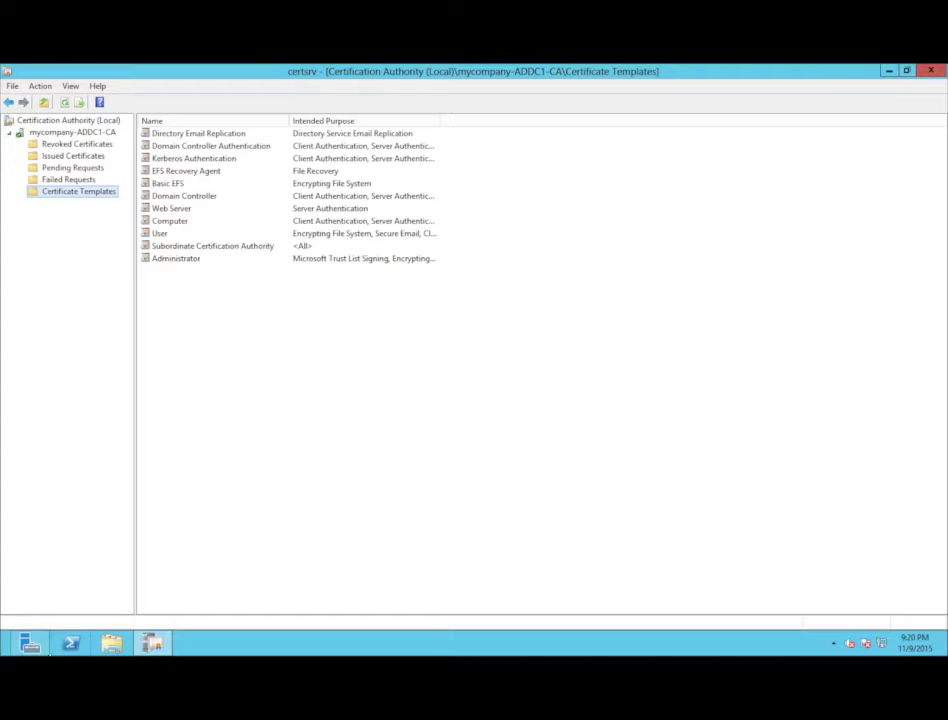
- Launch Active Directory Users and Computers and open the SCCMLAB Accounts container in mycompany.local
{"action": "left_click", "coordinate": [8, 652]}
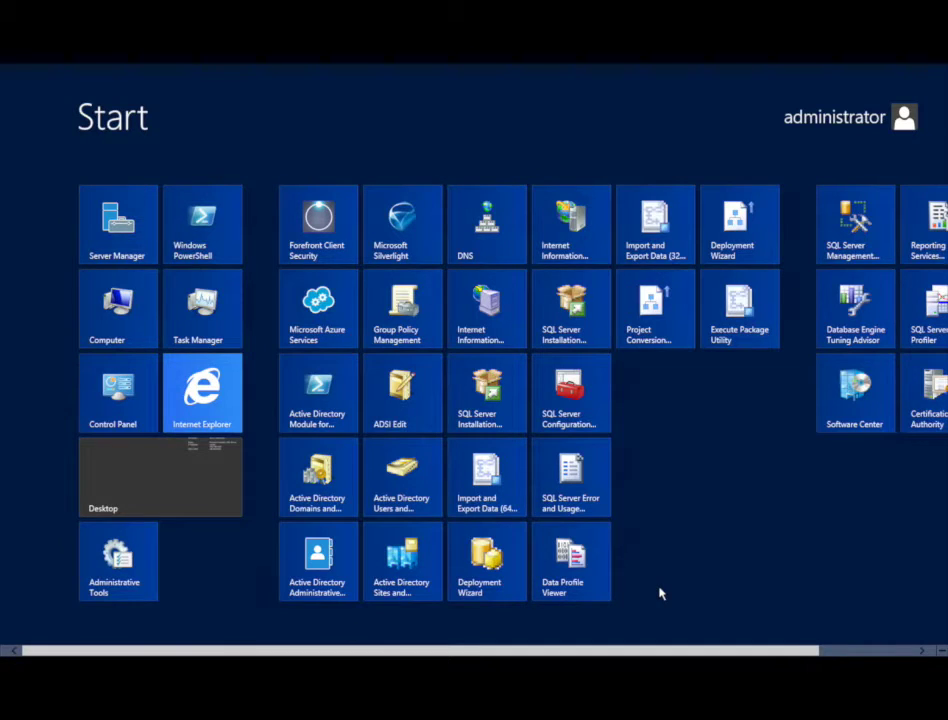
{"action": "scroll", "coordinate": [661, 594], "scroll_direction": "down", "scroll_amount": 1}
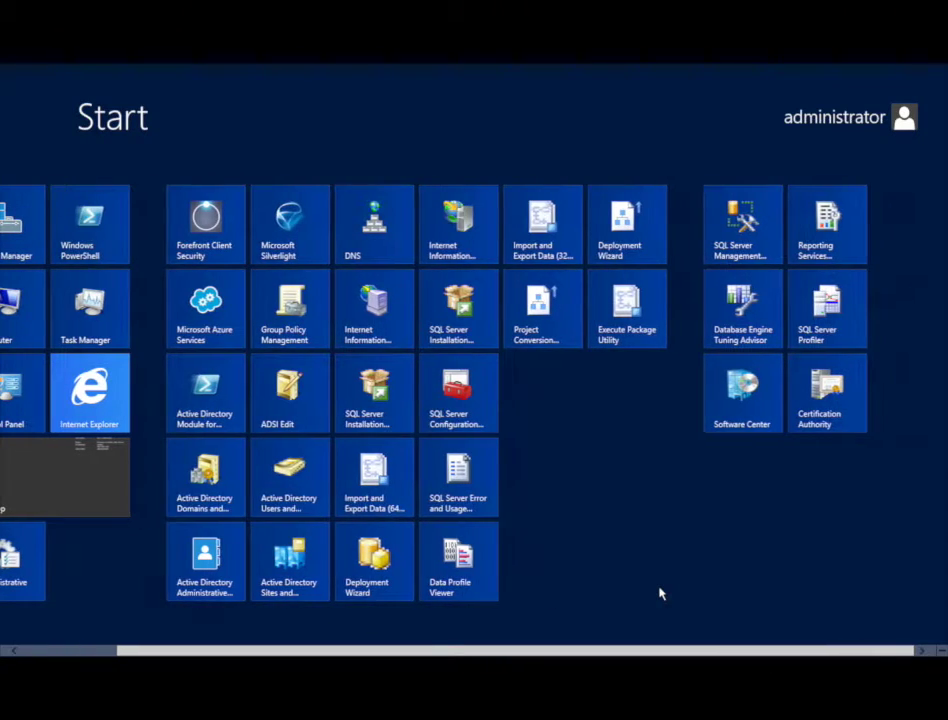
{"action": "key", "text": "Escape"}
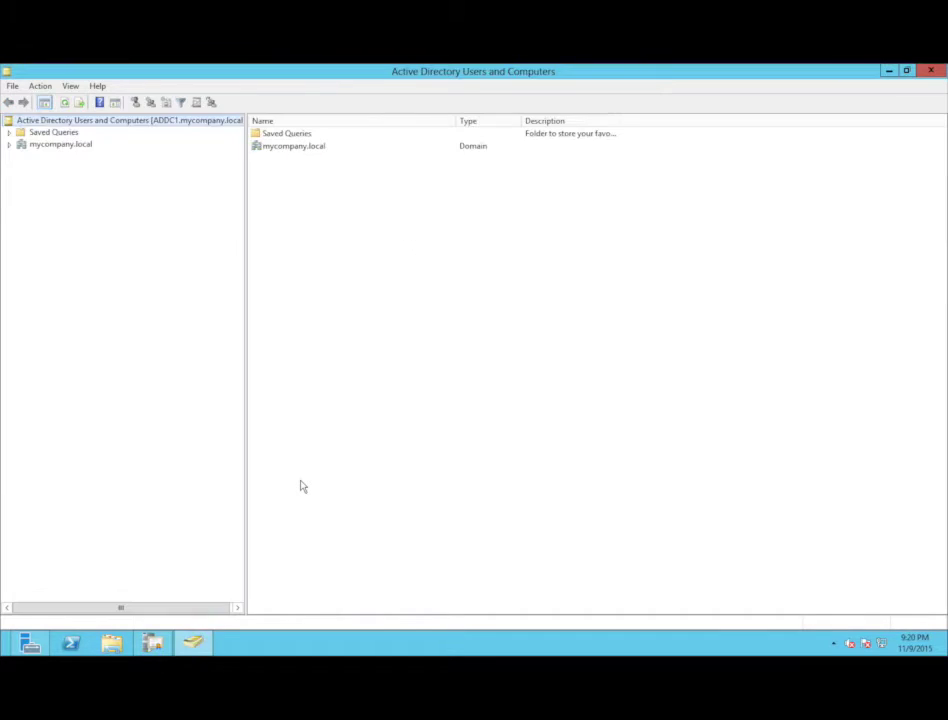
{"action": "left_click", "coordinate": [89, 146]}
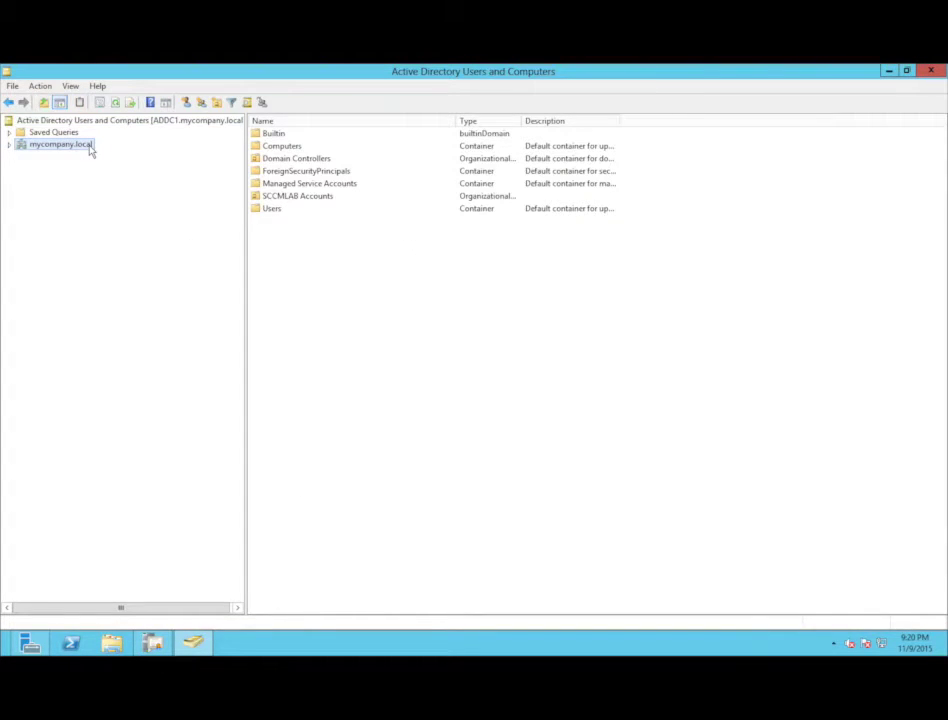
{"action": "double_click", "coordinate": [300, 196]}
- Start a new group in SCCMLAB Accounts named 'SCCMLAB IIS Cert Servers'
{"action": "right_click", "coordinate": [316, 187]}
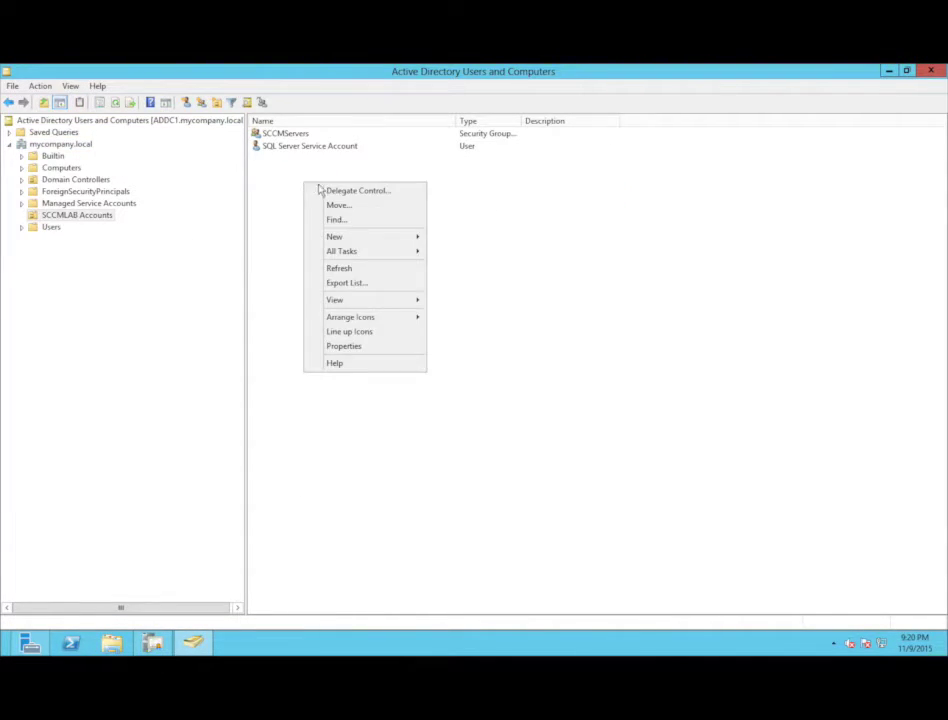
{"action": "mouse_move", "coordinate": [343, 237]}
{"action": "left_click", "coordinate": [491, 266]}
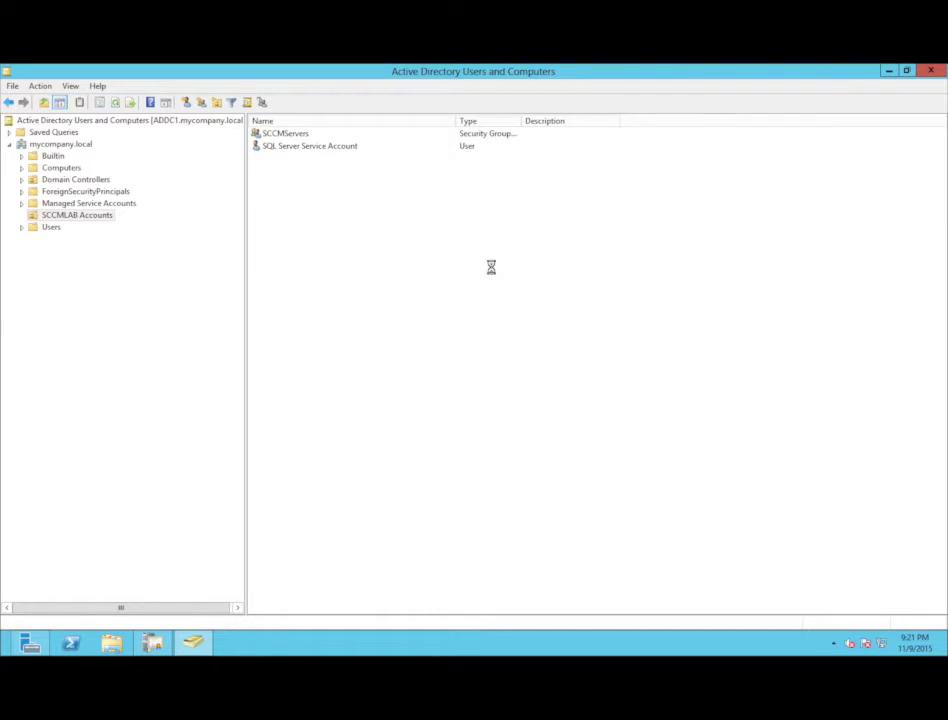
{"action": "type", "text": "S"}
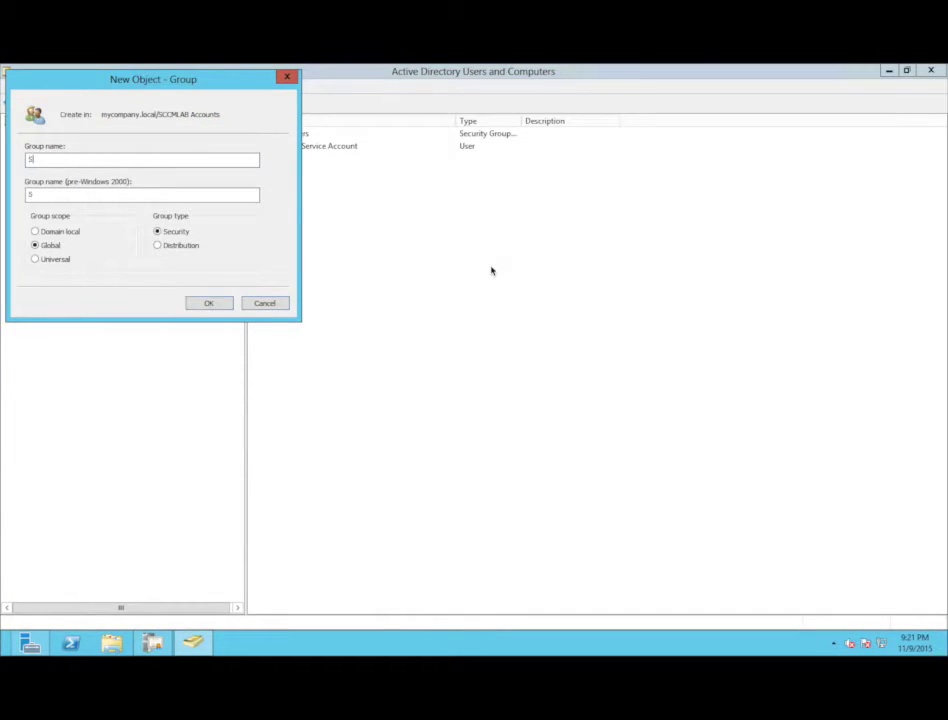
{"action": "type", "text": "CCMLAB IIS Certs"}
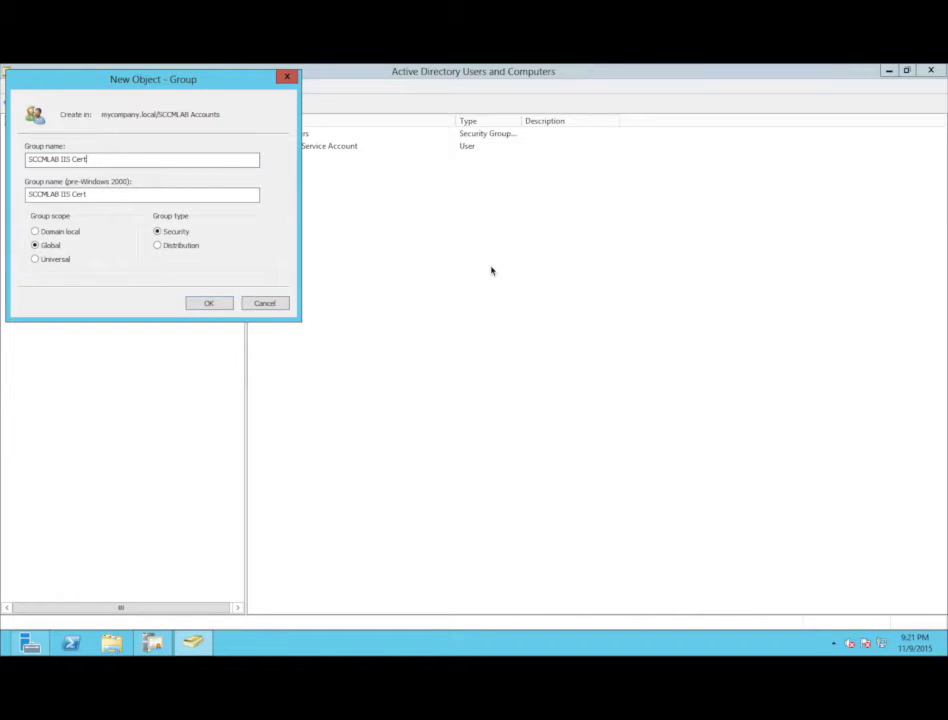
{"action": "type", "text": "Server"}
- Confirm the SCCMLAB IIS Cert Servers group and create the SCCMLAB DP Cert Servers group
{"action": "left_click", "coordinate": [210, 303]}
{"action": "right_click", "coordinate": [328, 207]}
{"action": "mouse_move", "coordinate": [360, 259]}
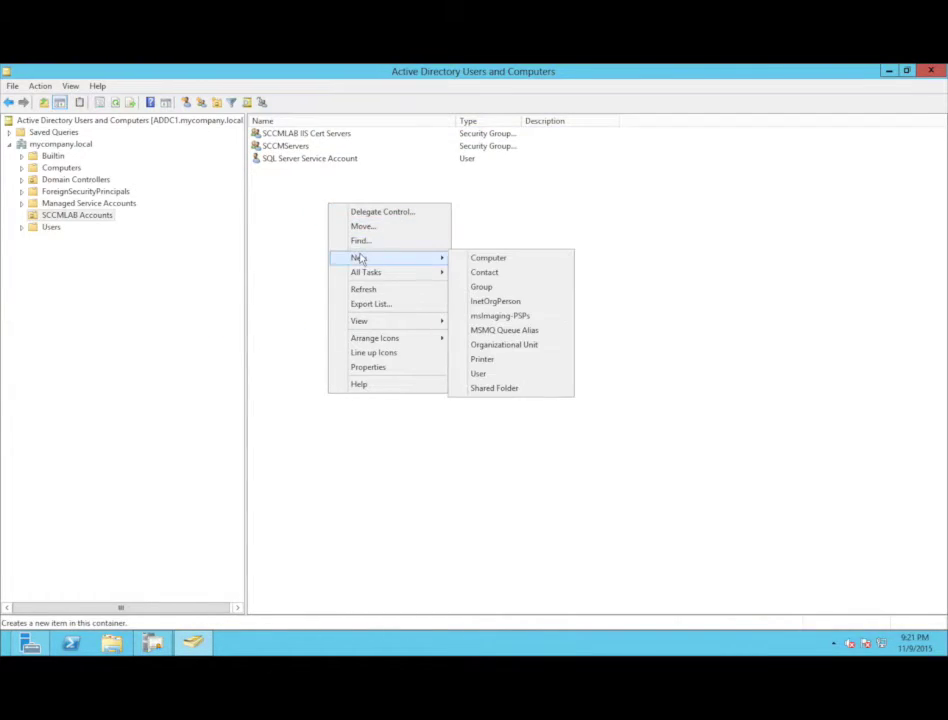
{"action": "left_click", "coordinate": [483, 287]}
{"action": "type", "text": "SCCMLAB "}
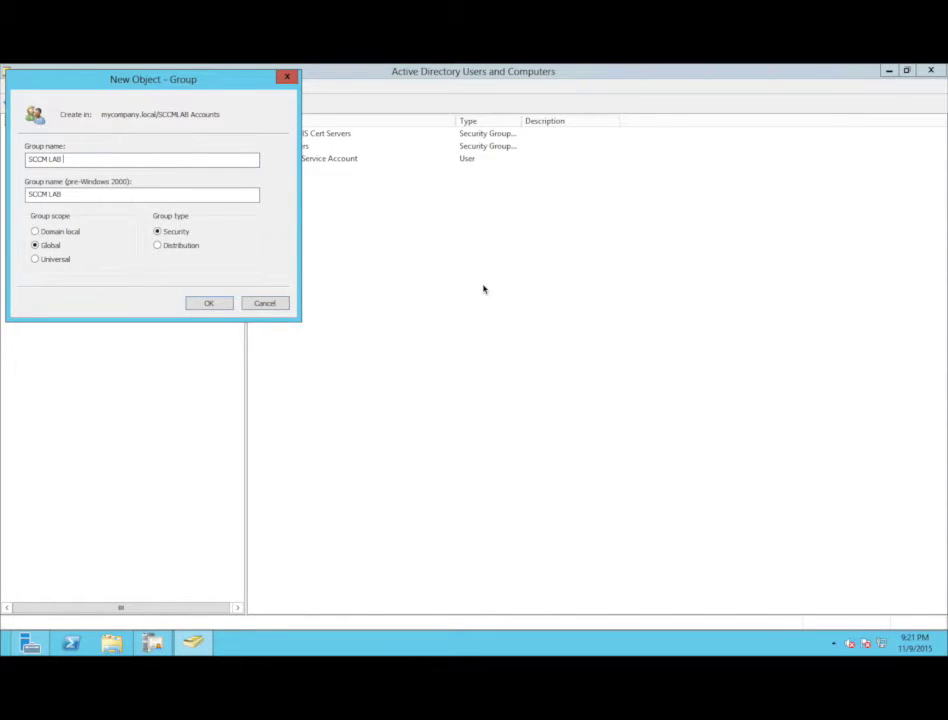
{"action": "type", "text": "DP Cert Ser"}
{"action": "left_click", "coordinate": [220, 305]}
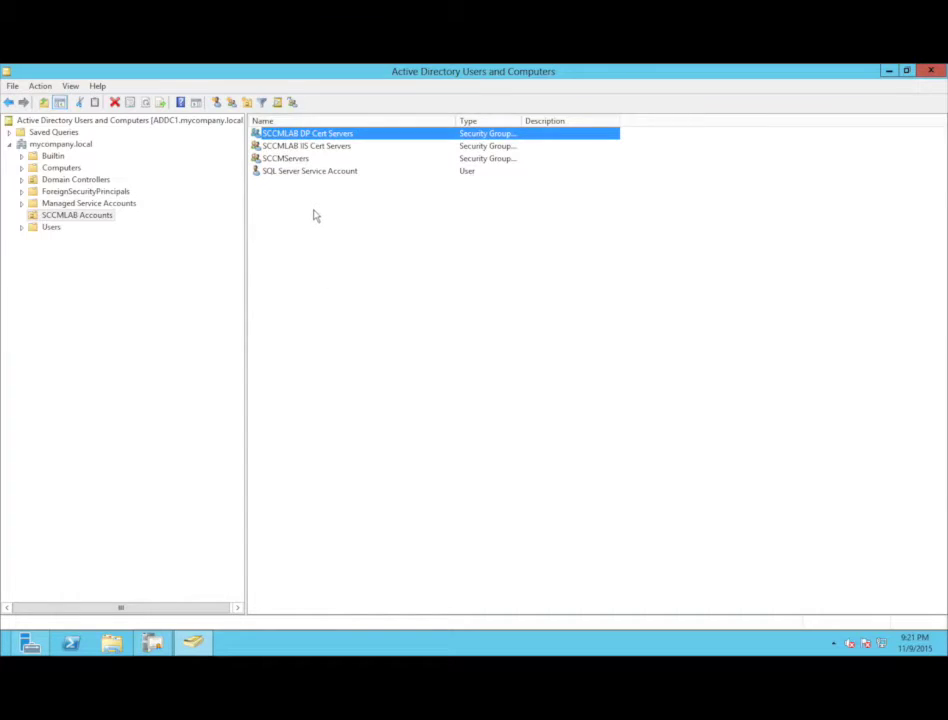
- Create a third group, SCCMLAB Client Cert, correcting a typo in its name
{"action": "right_click", "coordinate": [314, 213]}
{"action": "mouse_move", "coordinate": [352, 270]}
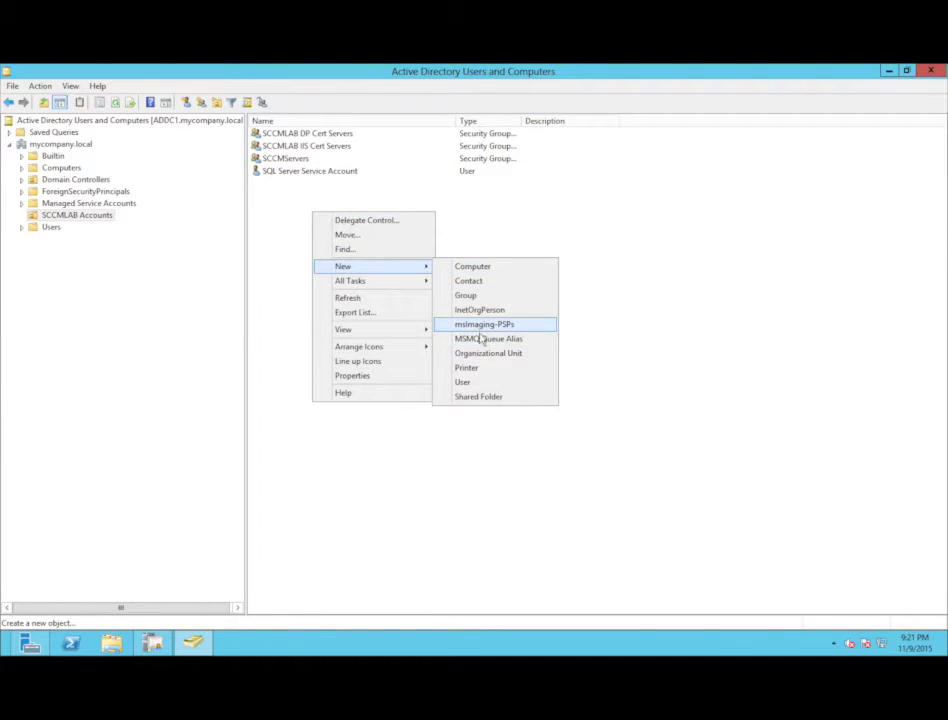
{"action": "left_click", "coordinate": [474, 295]}
{"action": "type", "text": "SCCMLA"}
{"action": "type", "text": "B SCCM Client"}
{"action": "key", "text": "BackSpace"}
{"action": "key", "text": "BackSpace"}
{"action": "key", "text": "BackSpace"}
{"action": "key", "text": "BackSpace"}
{"action": "key", "text": "BackSpace"}
{"action": "key", "text": "BackSpace"}
{"action": "key", "text": "BackSpace"}
{"action": "key", "text": "BackSpace"}
{"action": "type", "text": "Client S"}
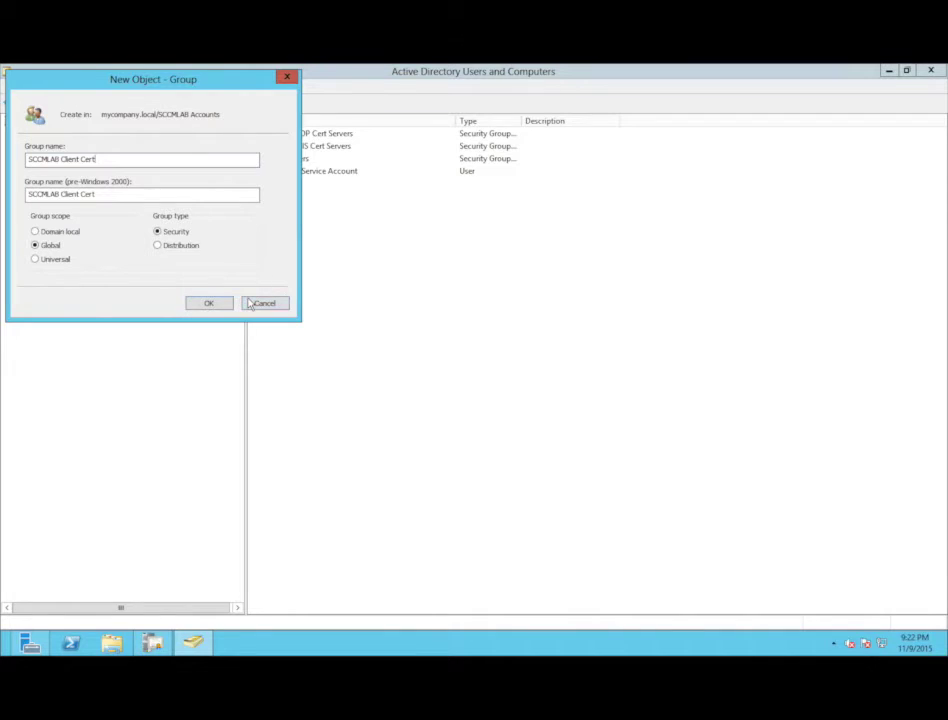
{"action": "left_click", "coordinate": [221, 303]}
- Open SCCMLAB Client Cert's Members tab and include Computers in the Add object types
{"action": "left_click", "coordinate": [451, 332]}
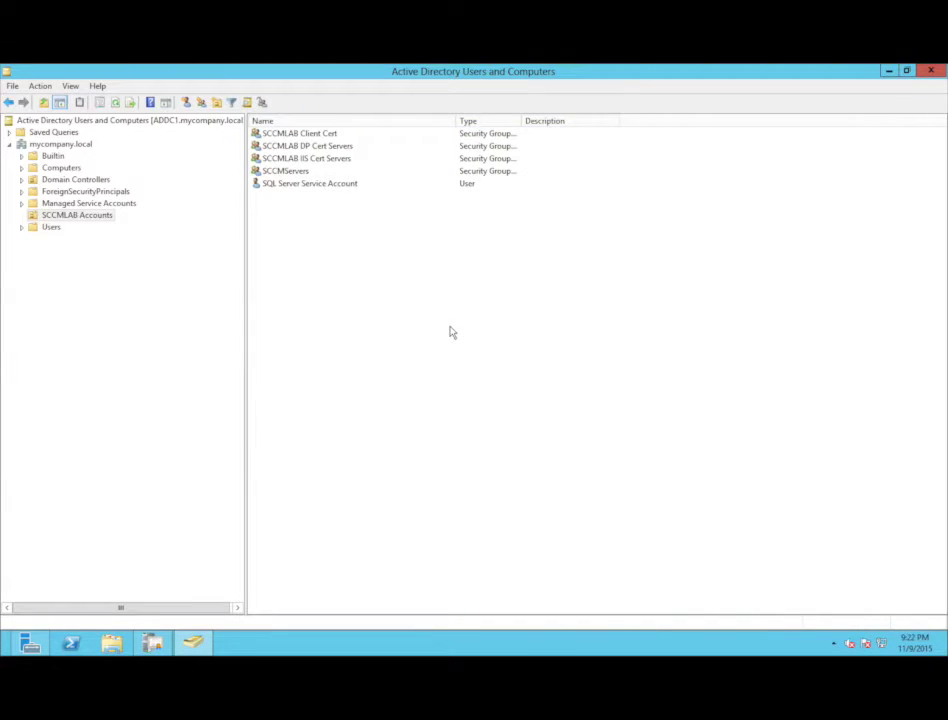
{"action": "left_click_drag", "start_coordinate": [520, 121], "coordinate": [622, 121]}
{"action": "left_click_drag", "start_coordinate": [457, 121], "coordinate": [414, 121]}
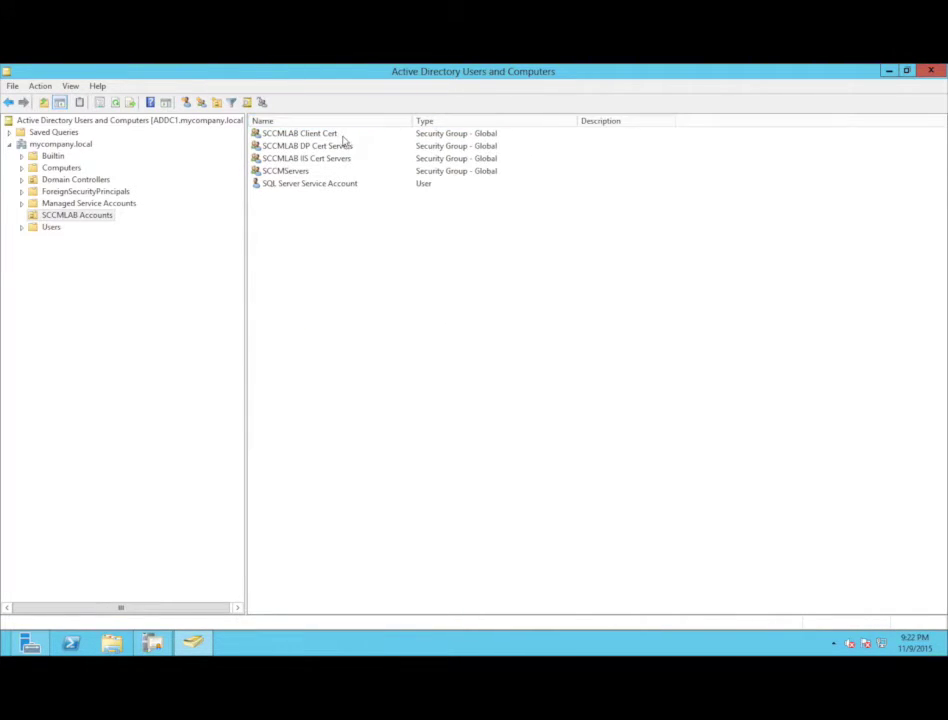
{"action": "double_click", "coordinate": [332, 134]}
{"action": "left_click", "coordinate": [402, 227]}
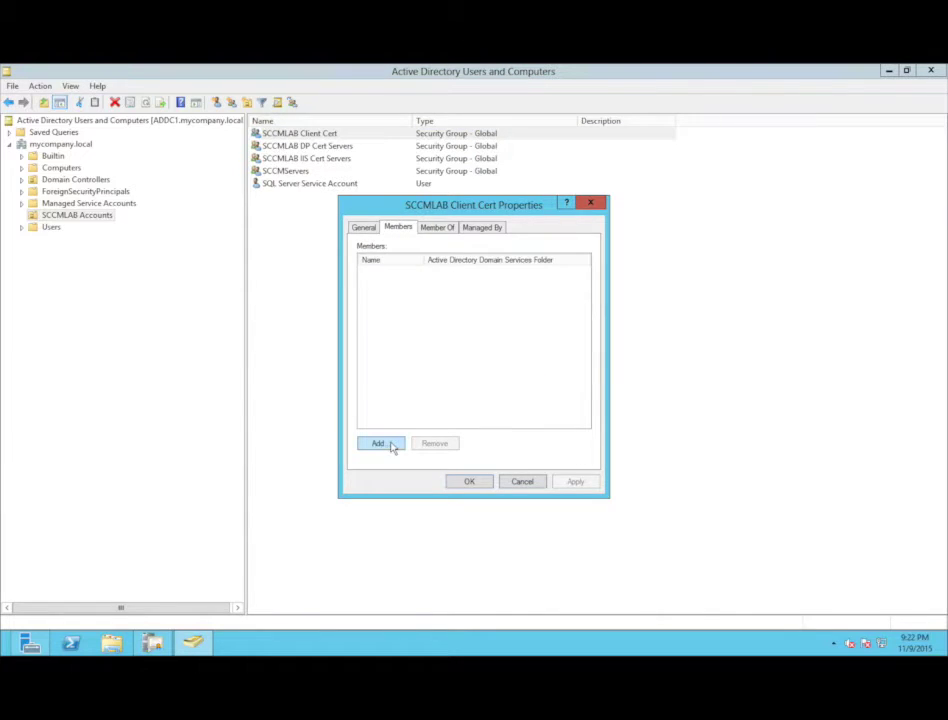
{"action": "left_click", "coordinate": [384, 443]}
{"action": "left_click", "coordinate": [606, 262]}
{"action": "left_click", "coordinate": [370, 336]}
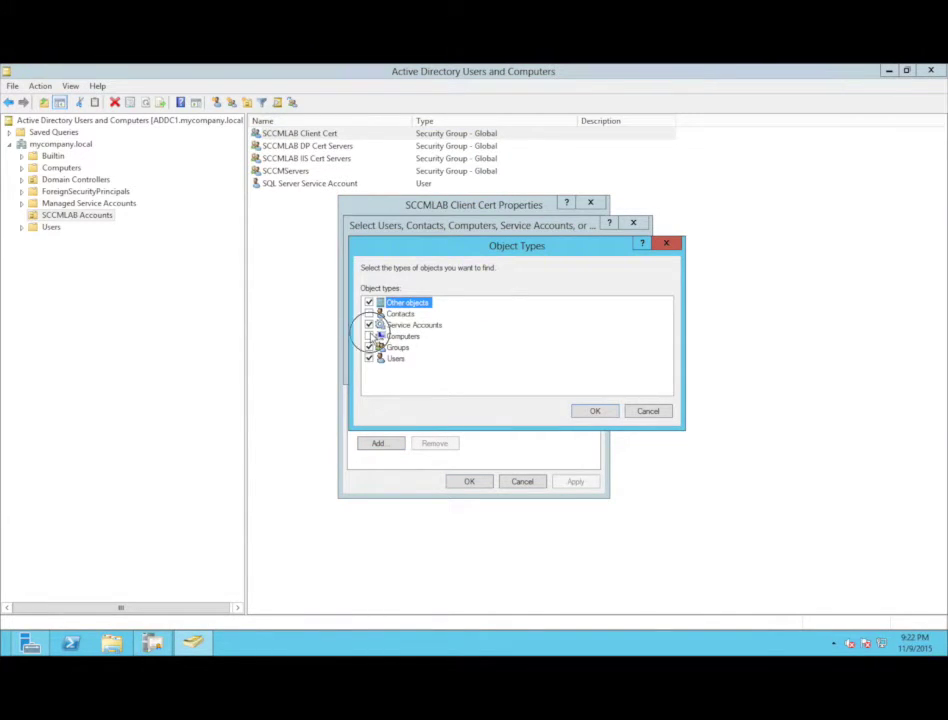
{"action": "left_click", "coordinate": [612, 412]}
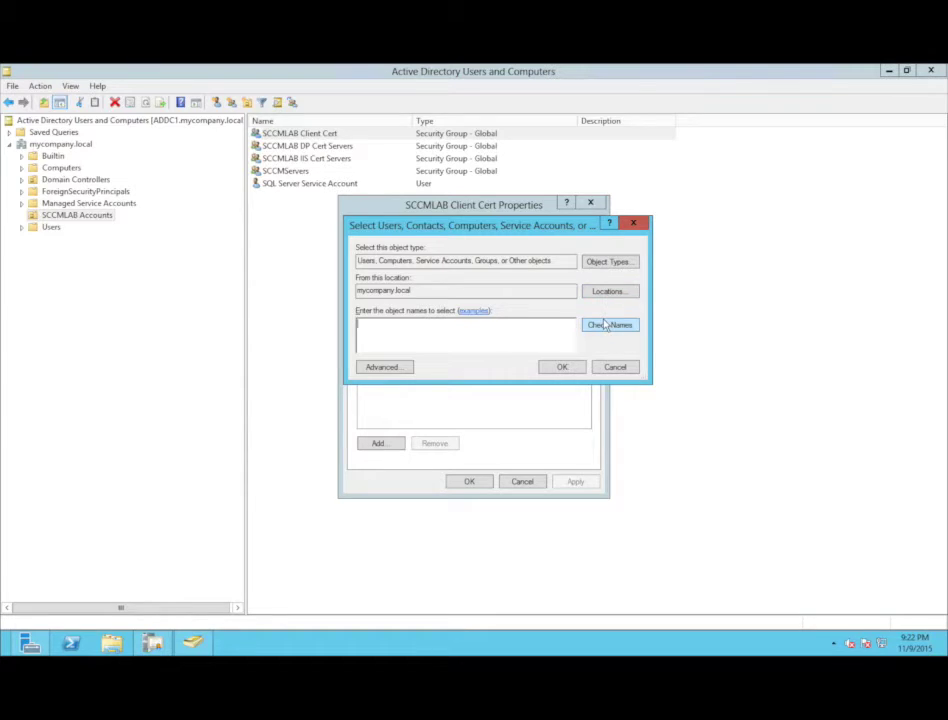
- In the advanced search, restrict object types to Computers only and list all domain computers
{"action": "left_click", "coordinate": [383, 366]}
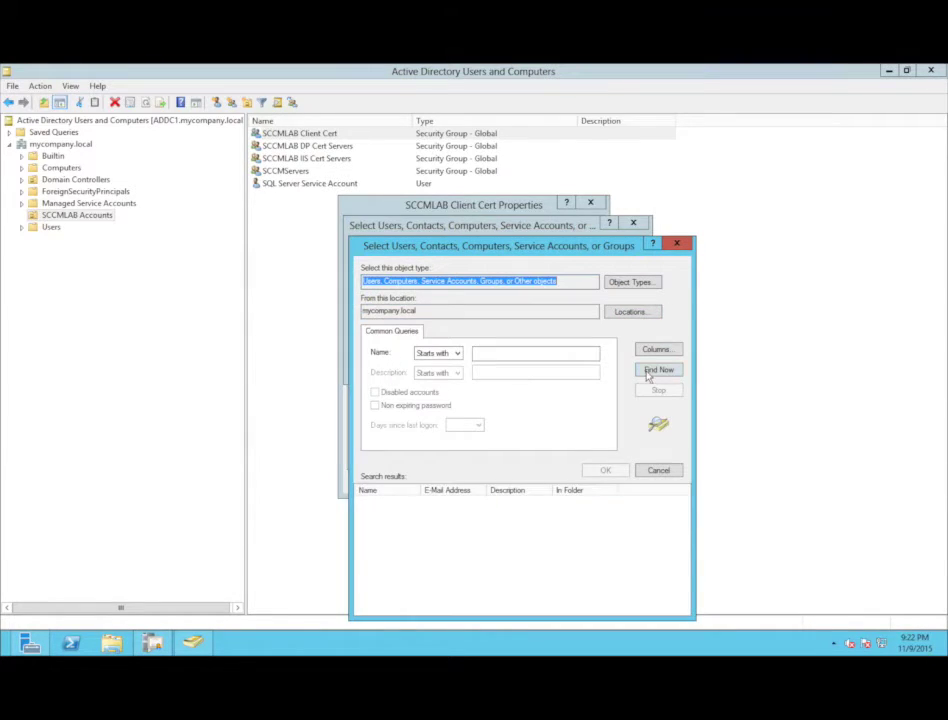
{"action": "left_click", "coordinate": [620, 285]}
{"action": "left_click", "coordinate": [374, 323]}
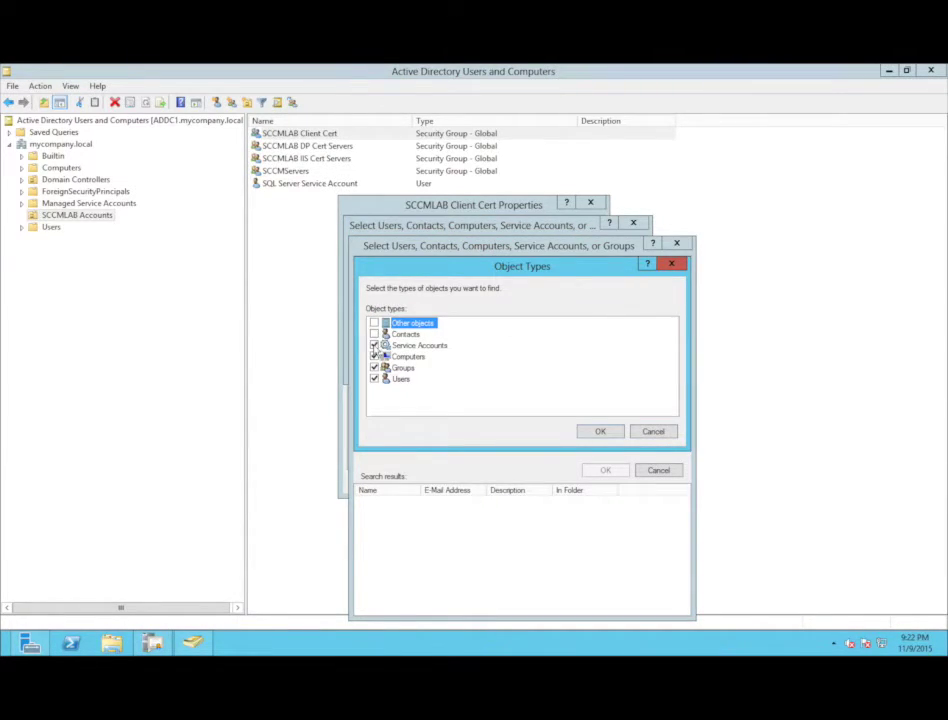
{"action": "left_click", "coordinate": [374, 345]}
{"action": "left_click", "coordinate": [374, 356]}
{"action": "left_click", "coordinate": [374, 356]}
{"action": "left_click", "coordinate": [374, 367]}
{"action": "left_click", "coordinate": [600, 431]}
{"action": "left_click", "coordinate": [650, 375]}
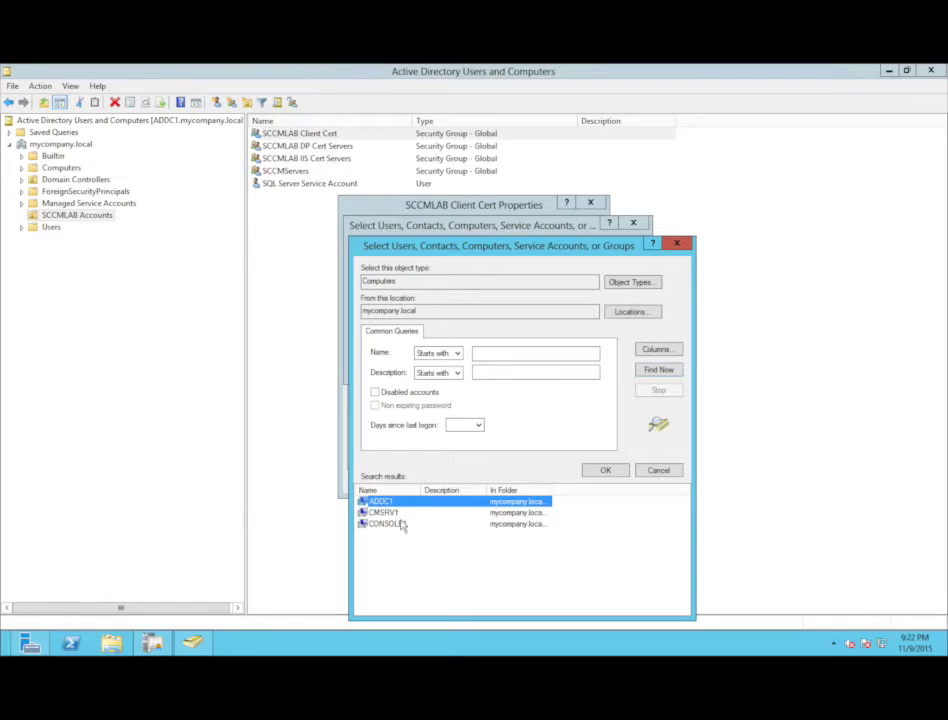
- Add ADDC1, CMSRV1 and CONSOLE1 as members and save the group properties
{"action": "left_click", "coordinate": [400, 523], "text": "shift"}
{"action": "left_click", "coordinate": [603, 470]}
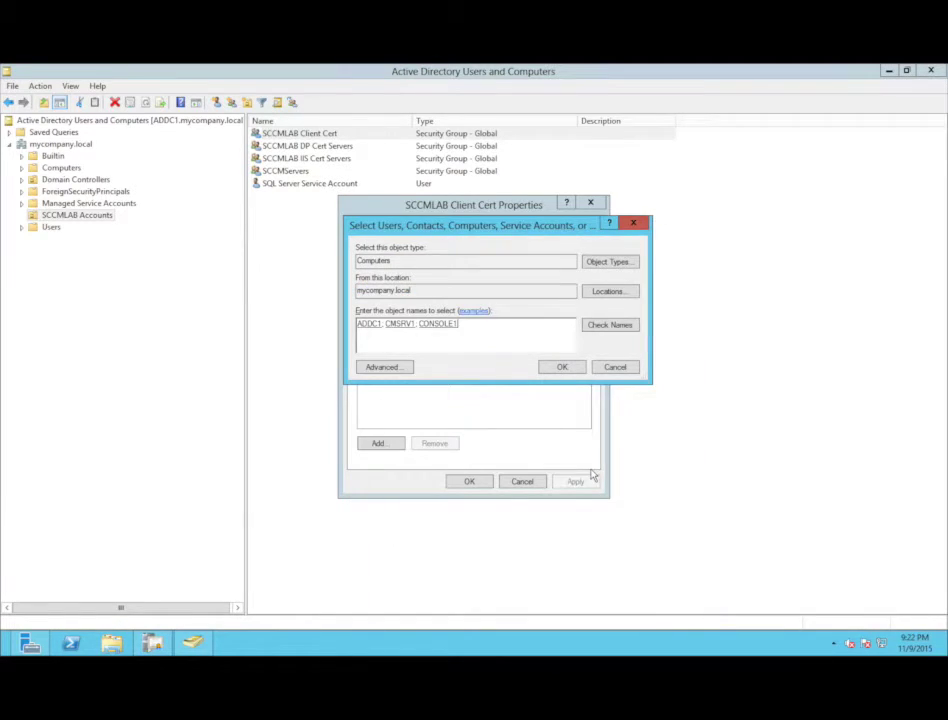
{"action": "left_click", "coordinate": [572, 368]}
{"action": "left_click", "coordinate": [575, 482]}
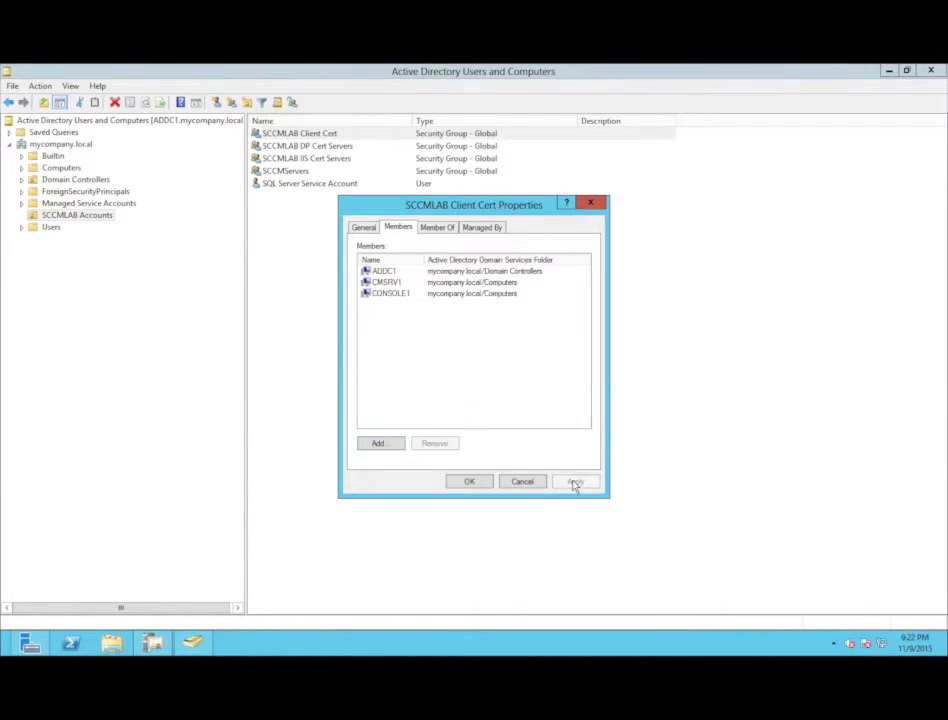
{"action": "left_click", "coordinate": [469, 481]}
- From SCCMLAB DP Cert Servers' Members tab, search the domain for computers only
{"action": "right_click", "coordinate": [321, 148]}
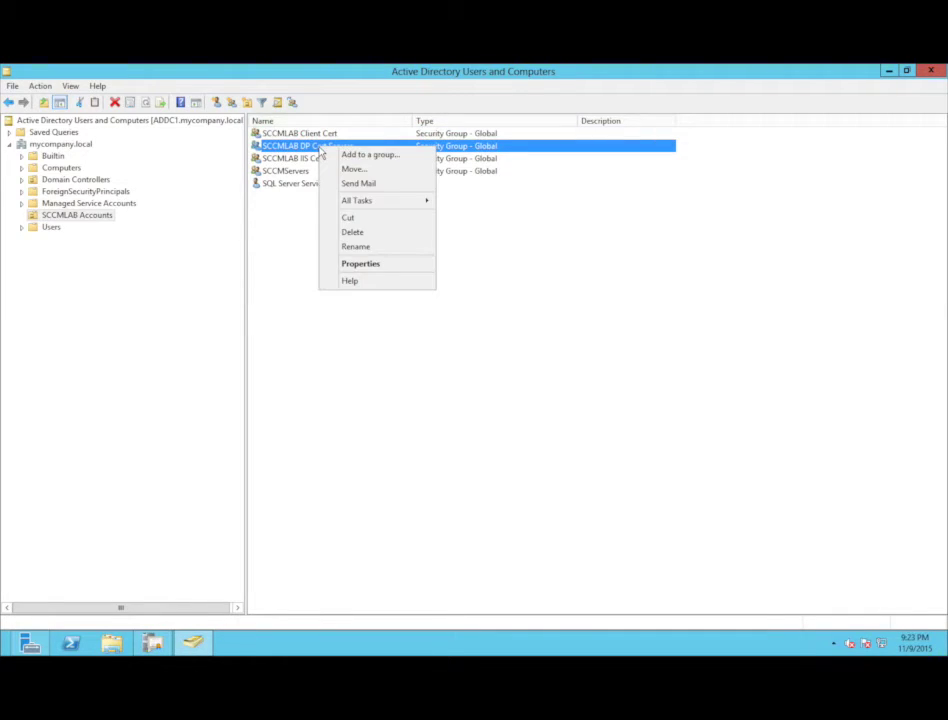
{"action": "left_click", "coordinate": [364, 263]}
{"action": "left_click", "coordinate": [399, 227]}
{"action": "left_click", "coordinate": [378, 443]}
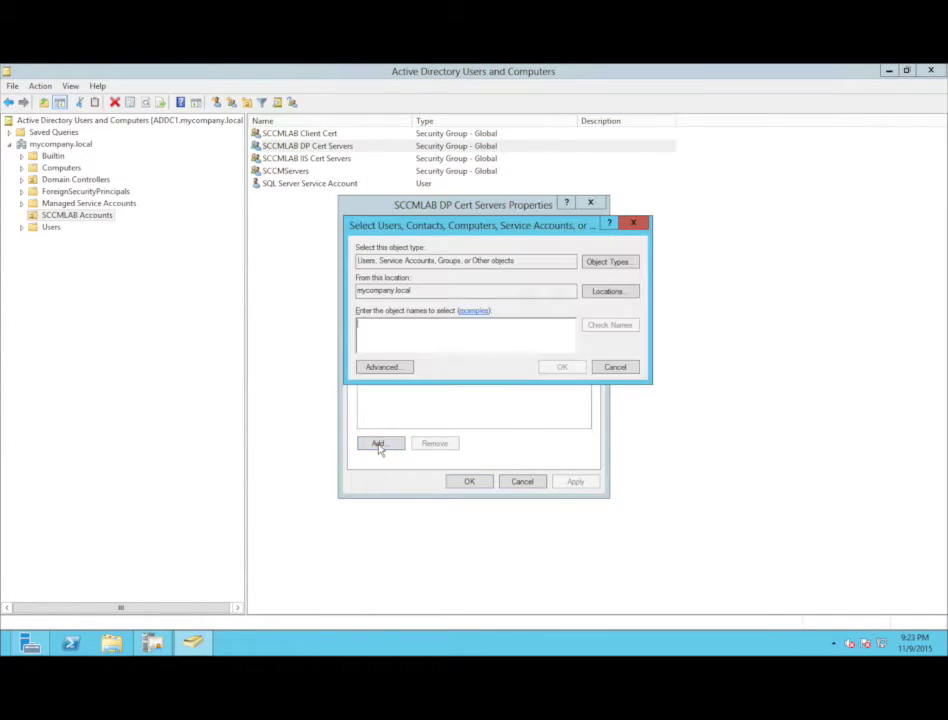
{"action": "left_click", "coordinate": [381, 367]}
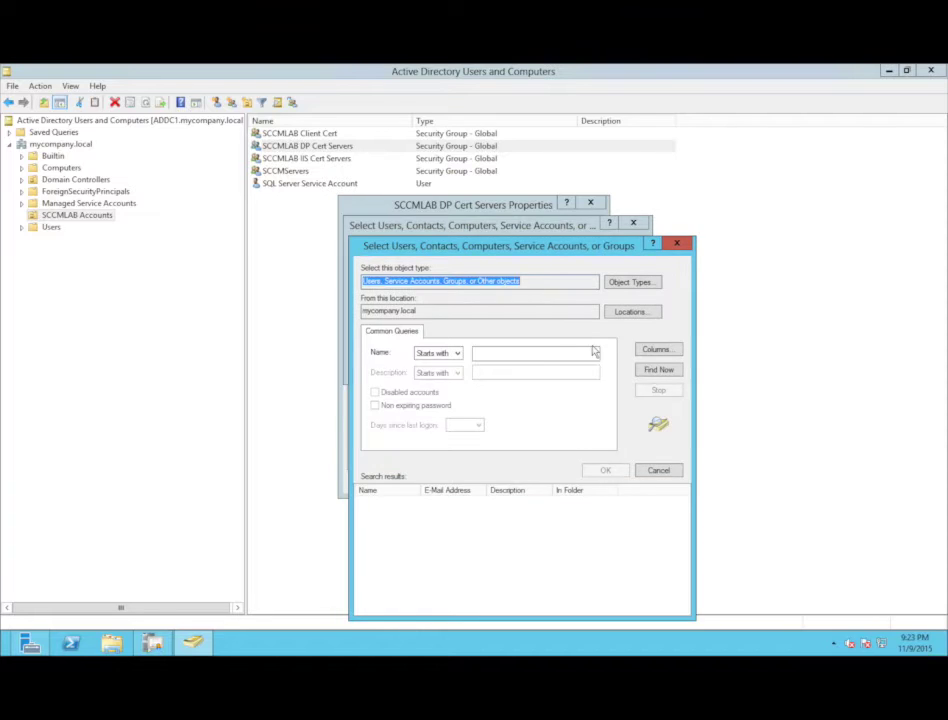
{"action": "left_click", "coordinate": [631, 282]}
{"action": "left_click", "coordinate": [374, 323]}
{"action": "left_click", "coordinate": [374, 356]}
{"action": "left_click", "coordinate": [374, 367]}
{"action": "left_click", "coordinate": [374, 378]}
{"action": "left_click", "coordinate": [598, 431]}
{"action": "left_click", "coordinate": [658, 369]}
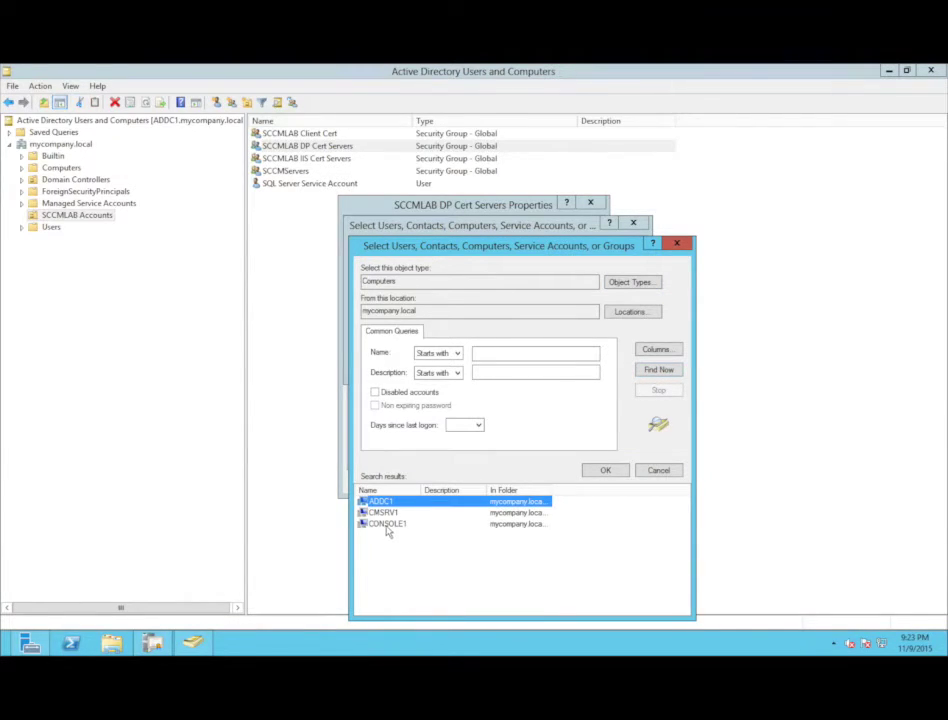
- Add CMSRV1 to the DP Cert Servers group, save, then show SCCMLAB IIS Cert Servers' members
{"action": "left_click", "coordinate": [430, 513]}
{"action": "left_click", "coordinate": [592, 474]}
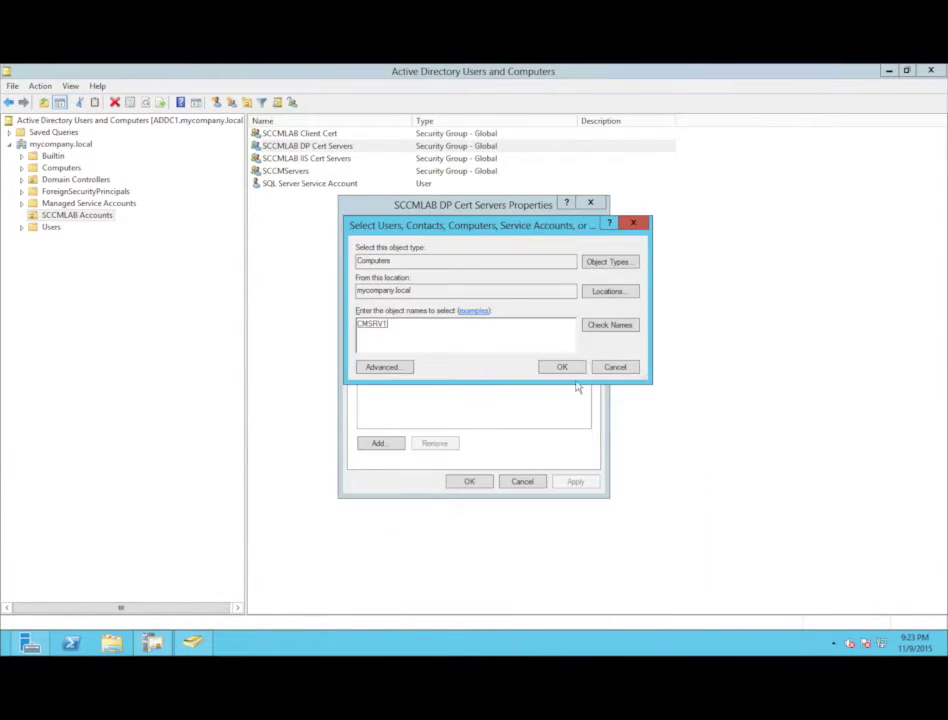
{"action": "left_click", "coordinate": [560, 367]}
{"action": "left_click", "coordinate": [490, 483]}
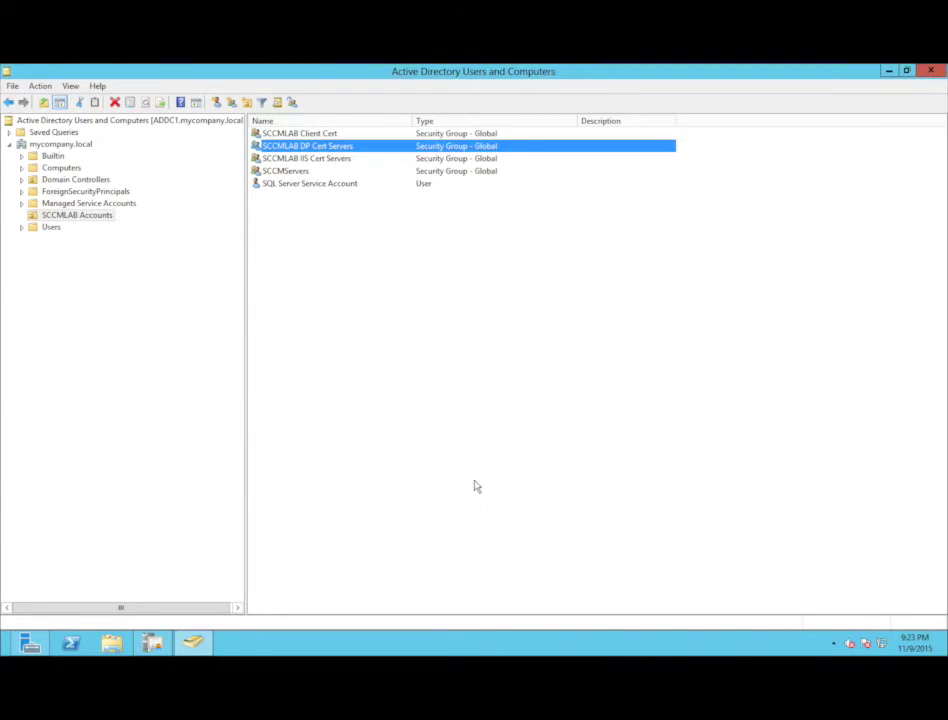
{"action": "double_click", "coordinate": [320, 160]}
{"action": "left_click", "coordinate": [398, 227]}
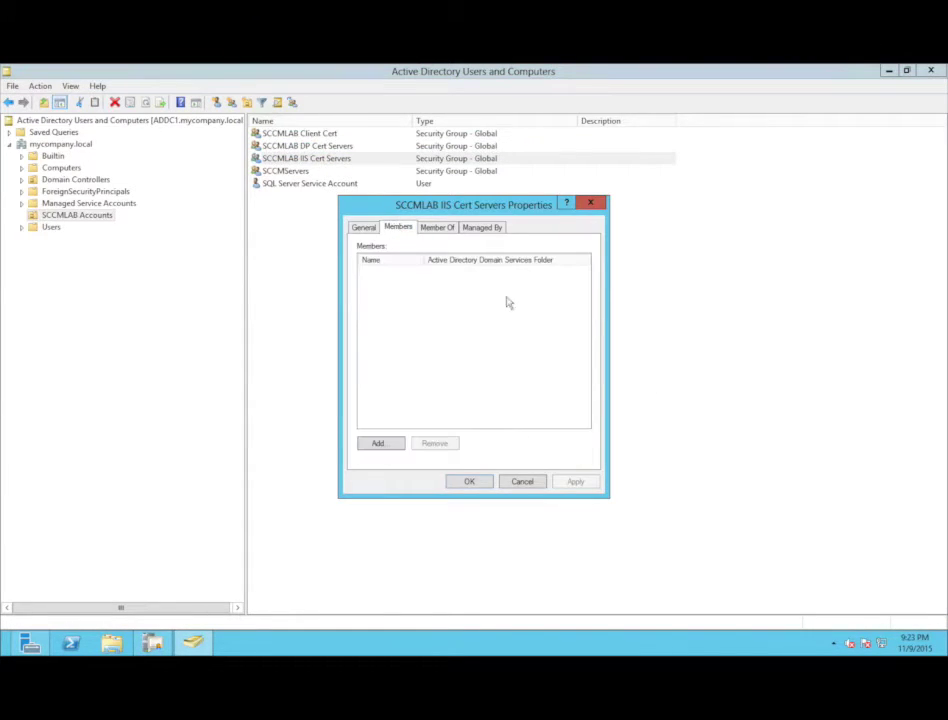
- In the IIS group's Add Members advanced search, limit object types to Computers and list them
{"action": "left_click", "coordinate": [378, 443]}
{"action": "left_click", "coordinate": [383, 367]}
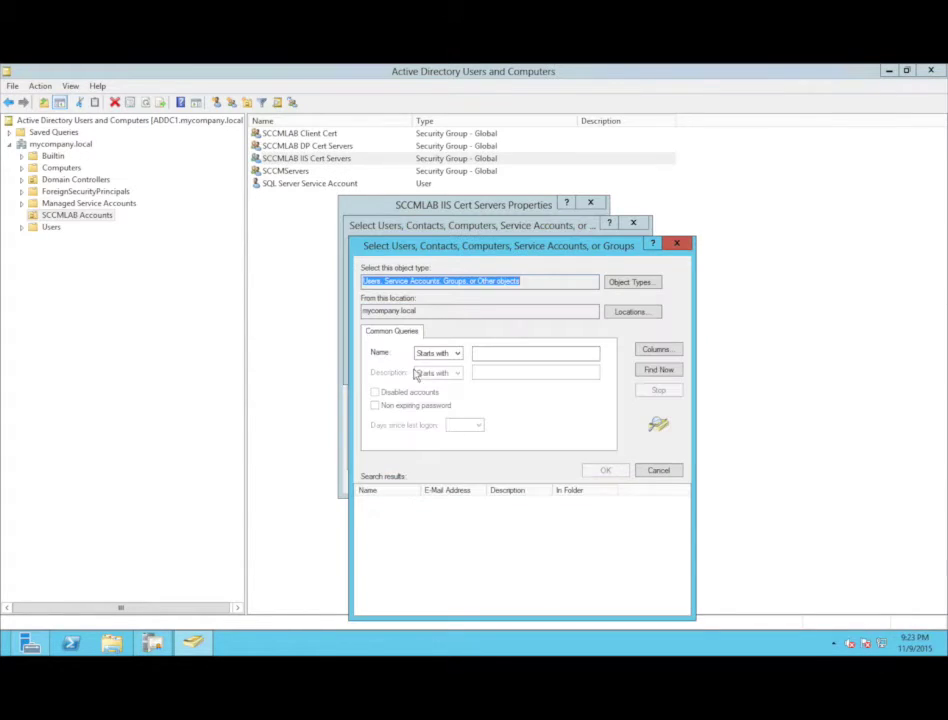
{"action": "left_click", "coordinate": [658, 370]}
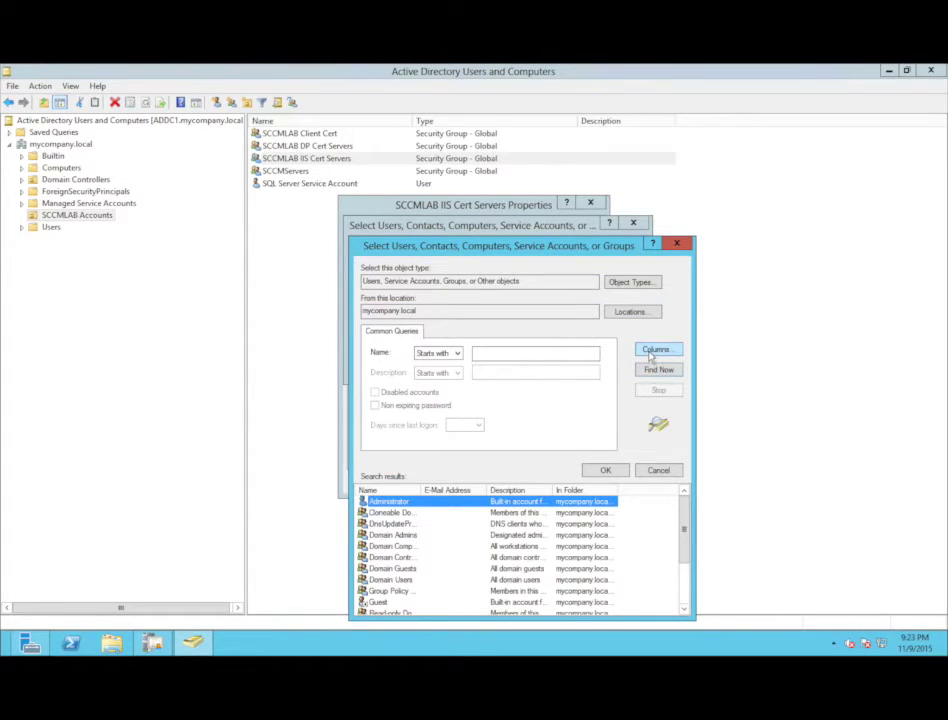
{"action": "left_click", "coordinate": [640, 290]}
{"action": "left_click", "coordinate": [374, 323]}
{"action": "left_click", "coordinate": [374, 345]}
{"action": "left_click", "coordinate": [374, 356]}
{"action": "left_click", "coordinate": [374, 367]}
{"action": "left_click", "coordinate": [374, 378]}
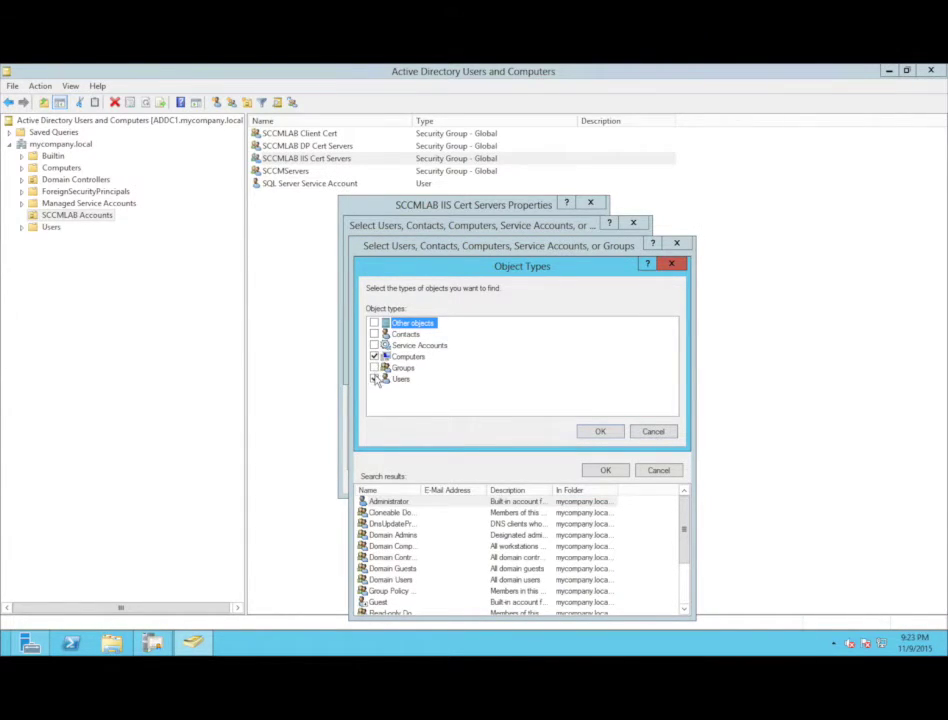
{"action": "left_click", "coordinate": [600, 431]}
{"action": "left_click", "coordinate": [658, 369]}
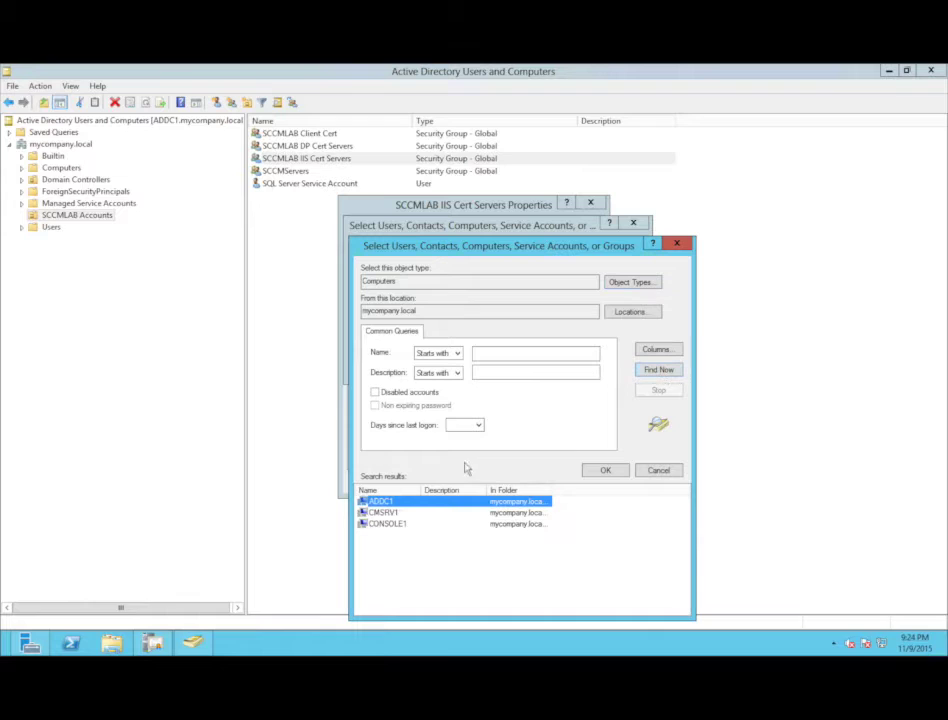
- Add CMSRV1 to SCCMLAB IIS Cert Servers, save, and duplicate the Web Server template
{"action": "double_click", "coordinate": [385, 512]}
{"action": "left_click", "coordinate": [560, 366]}
{"action": "left_click", "coordinate": [574, 481]}
{"action": "left_click", "coordinate": [469, 481]}
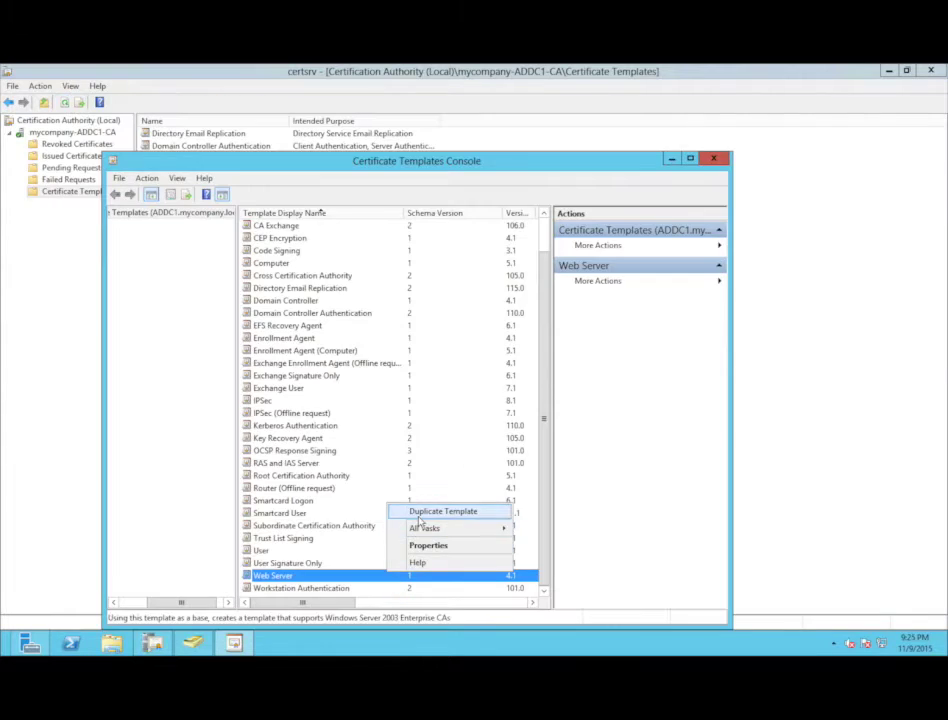
{"action": "left_click", "coordinate": [428, 511]}
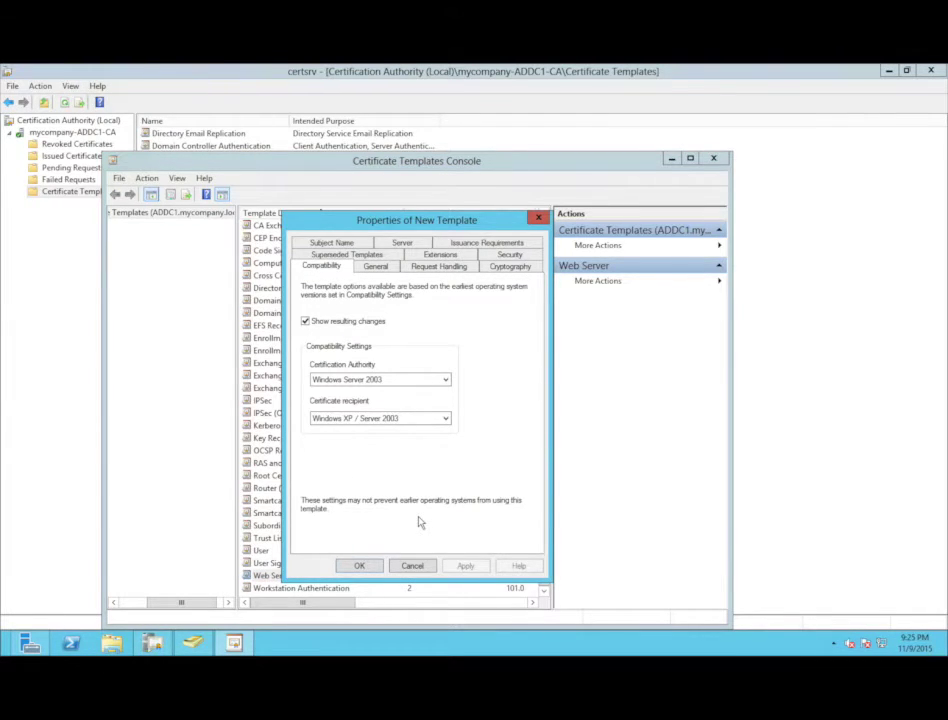
- Choose Windows Server 2012 for the Web Server copy's Certification Authority compatibility and accept the changes
{"action": "left_click", "coordinate": [434, 381]}
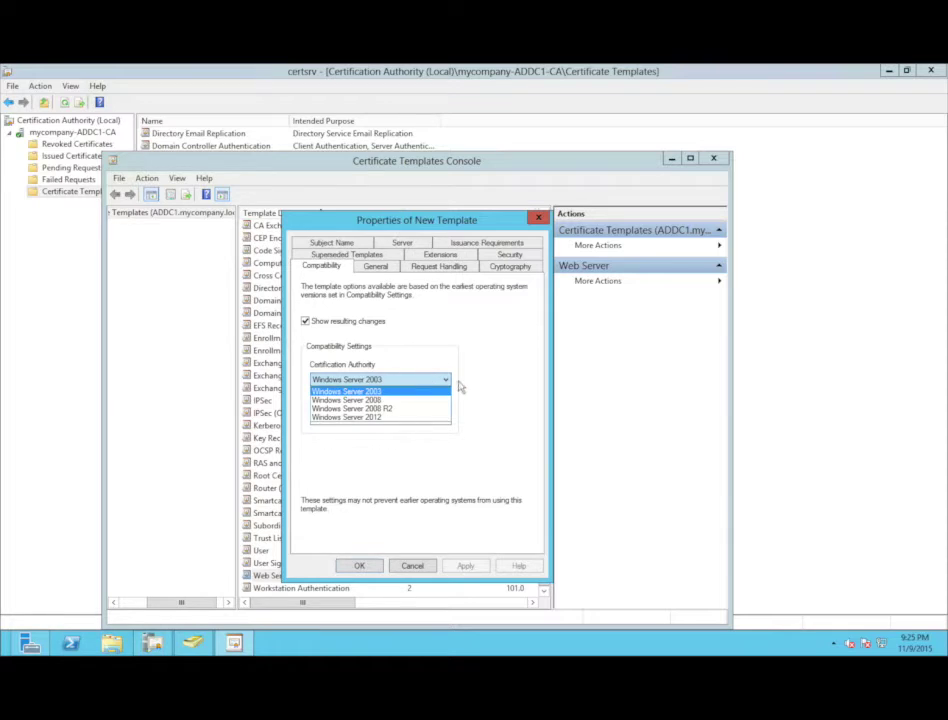
{"action": "left_click", "coordinate": [460, 386]}
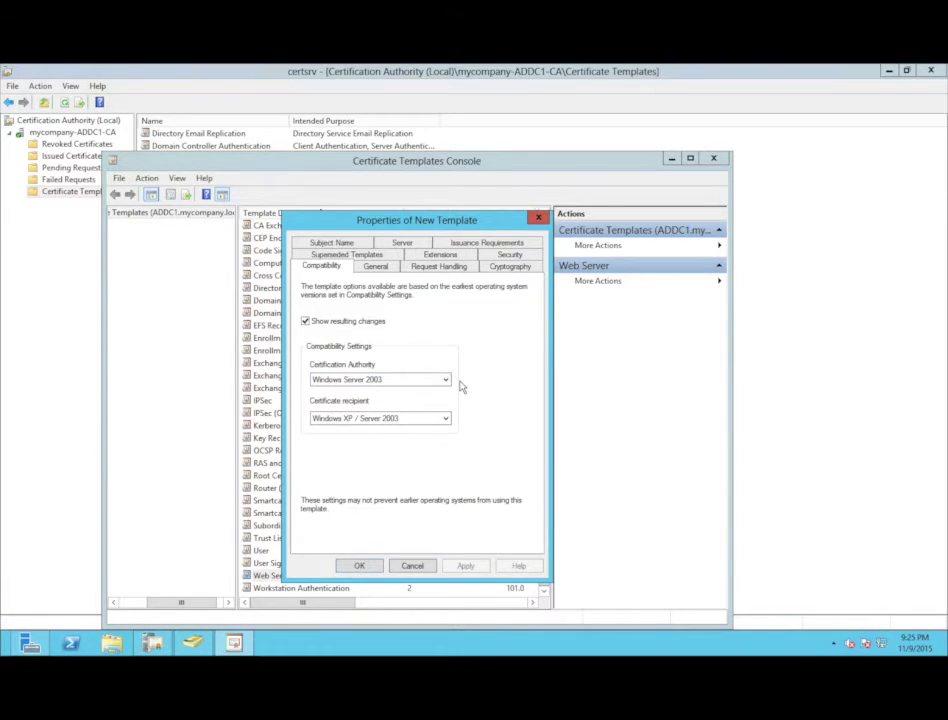
{"action": "left_click", "coordinate": [408, 379]}
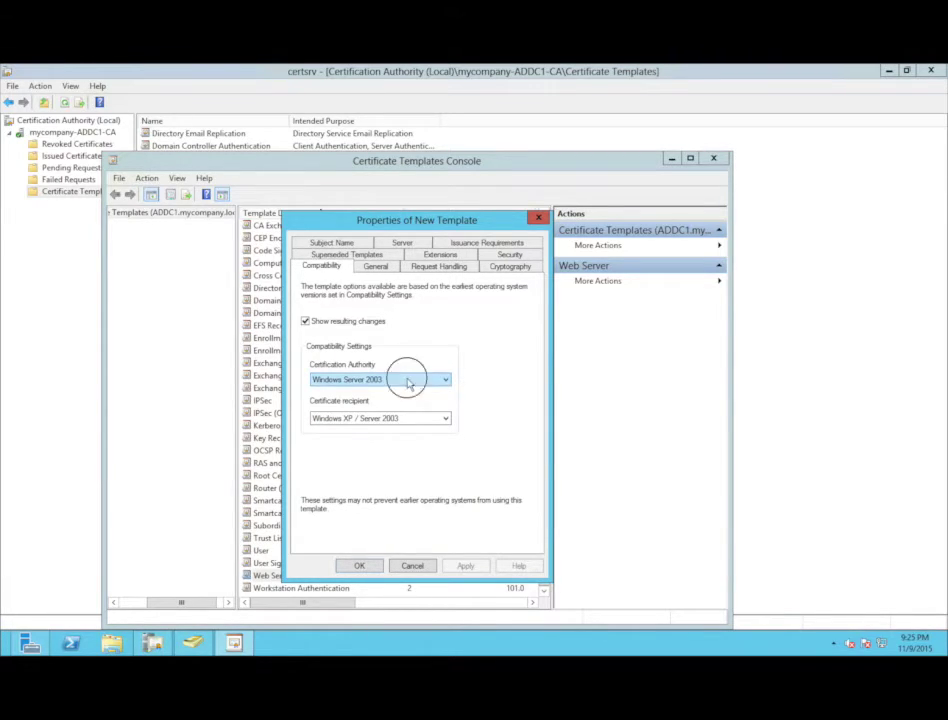
{"action": "left_click", "coordinate": [384, 418]}
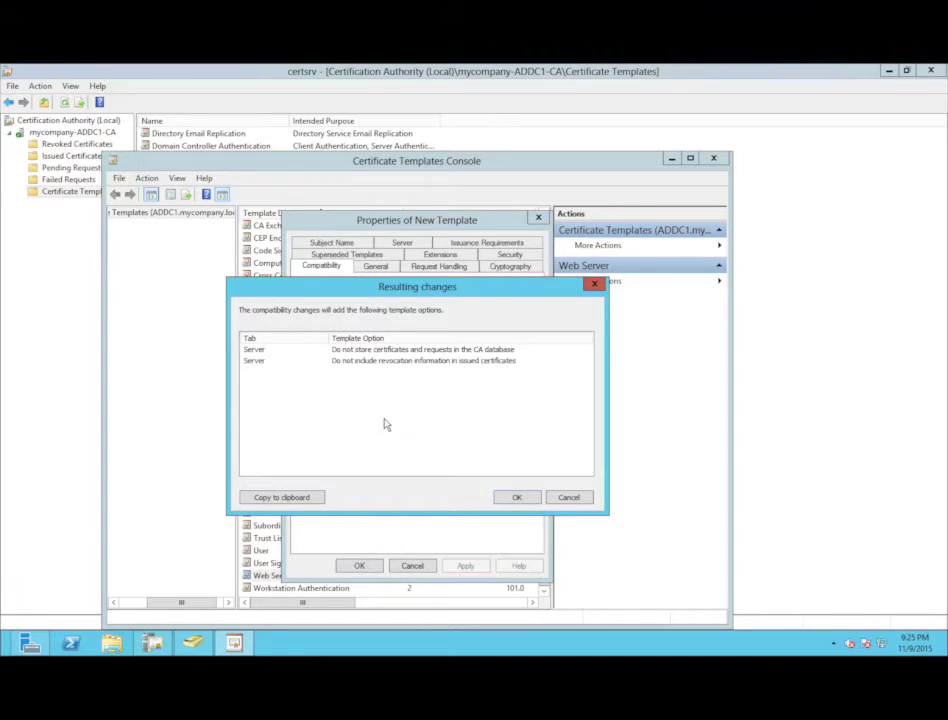
{"action": "left_click", "coordinate": [513, 497]}
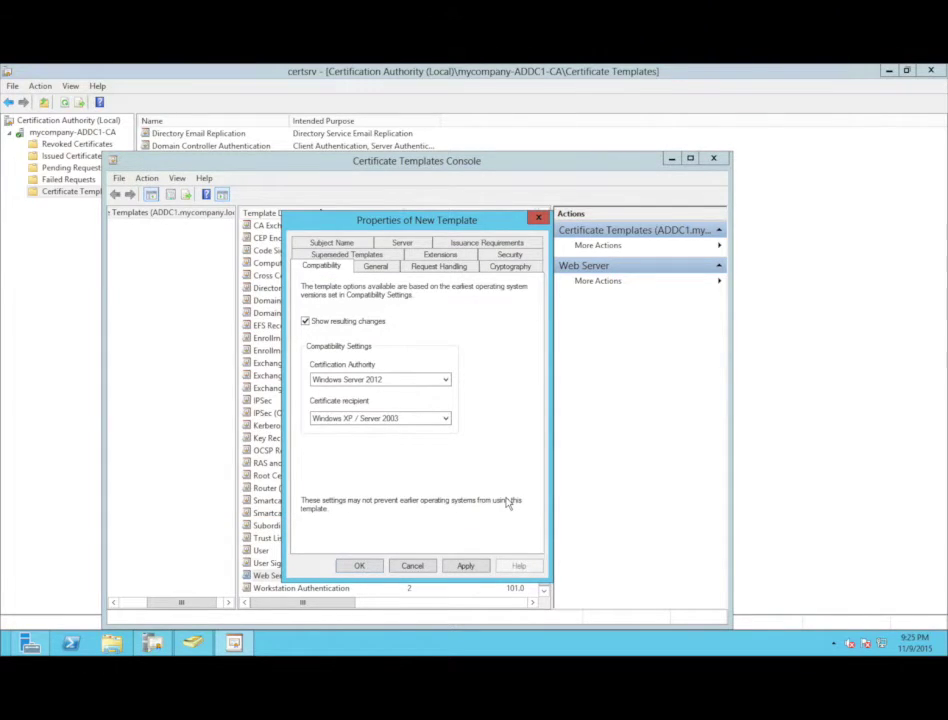
{"action": "left_click", "coordinate": [376, 266]}
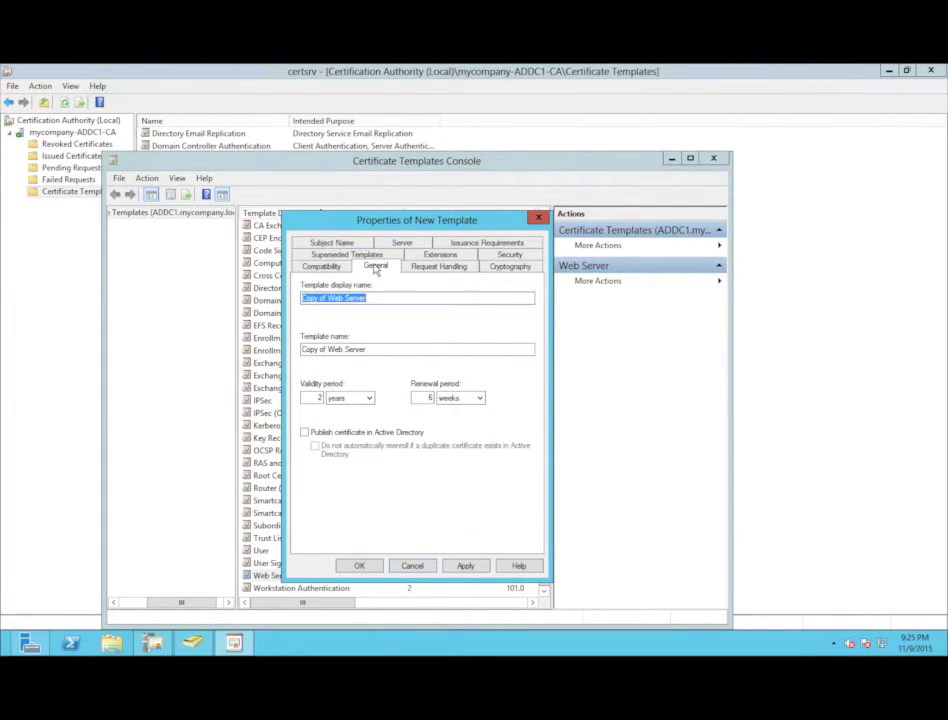
- Name the template 'SCCMLAB IIS Certificate' and review its other property tabs
{"action": "type", "text": "SCC"}
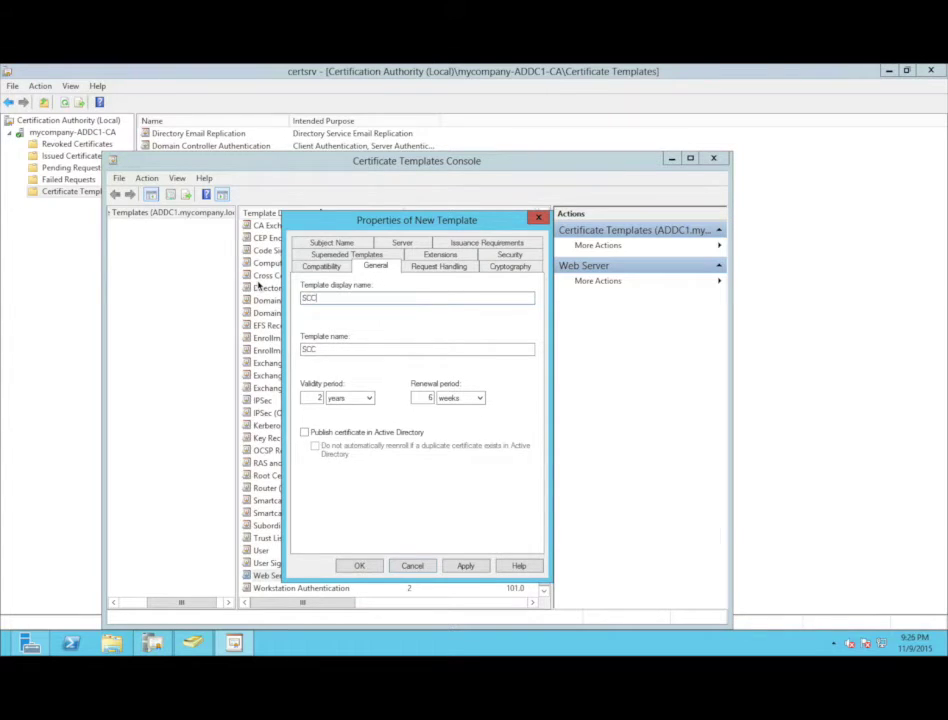
{"action": "type", "text": "MLAB IIS Certificate"}
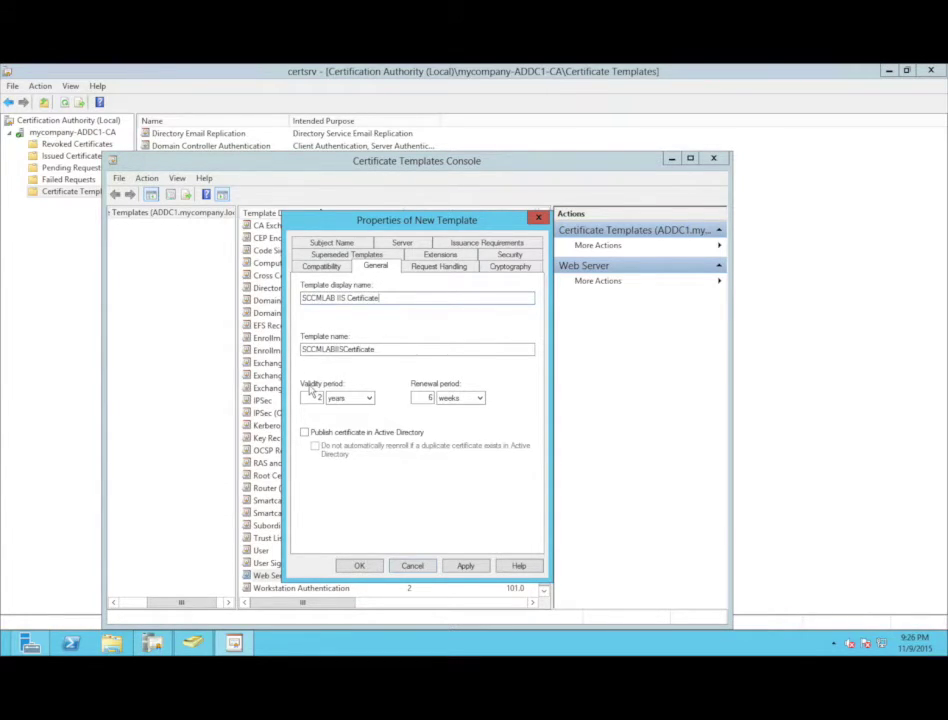
{"action": "left_click", "coordinate": [424, 268]}
{"action": "left_click", "coordinate": [506, 267]}
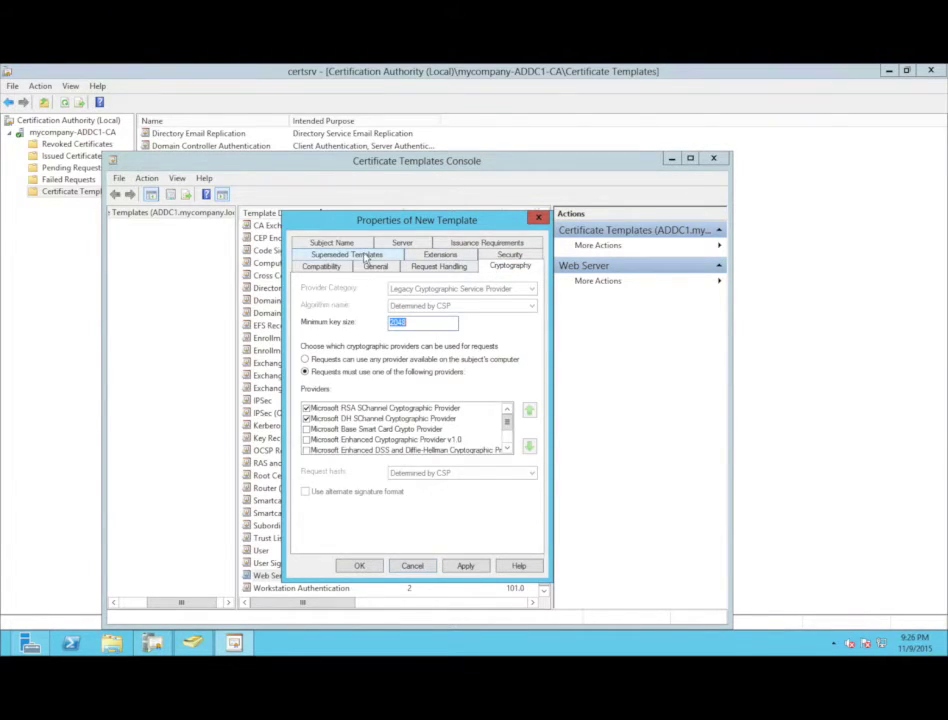
{"action": "left_click", "coordinate": [358, 254]}
{"action": "left_click", "coordinate": [425, 268]}
{"action": "left_click", "coordinate": [509, 267]}
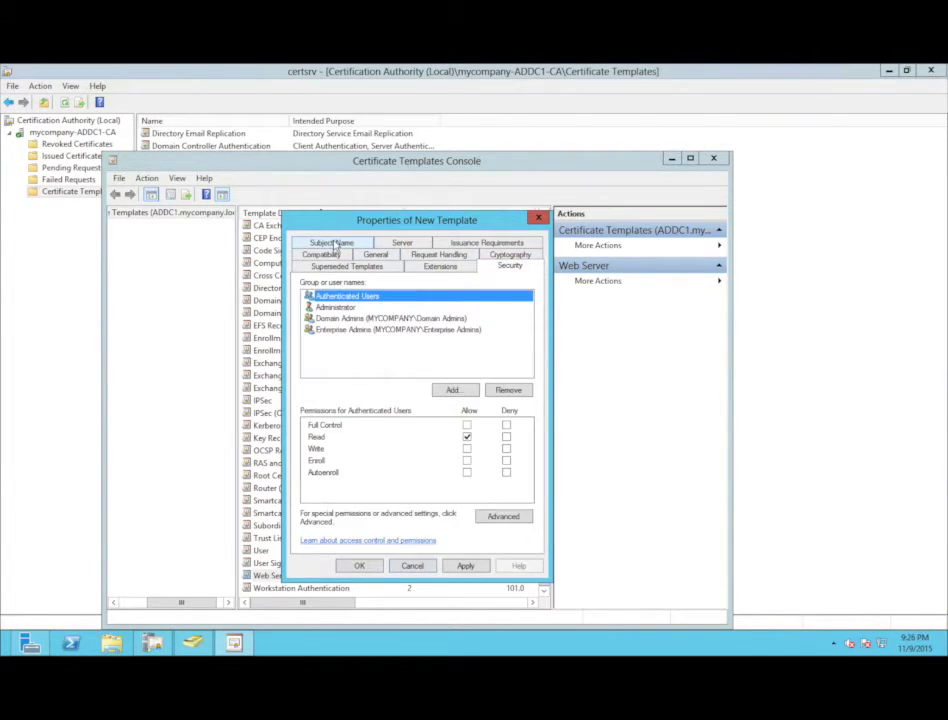
- Build the subject name from Active Directory in DNS name format, then apply and save
{"action": "left_click", "coordinate": [332, 243]}
{"action": "left_click", "coordinate": [312, 331]}
{"action": "left_click", "coordinate": [320, 379]}
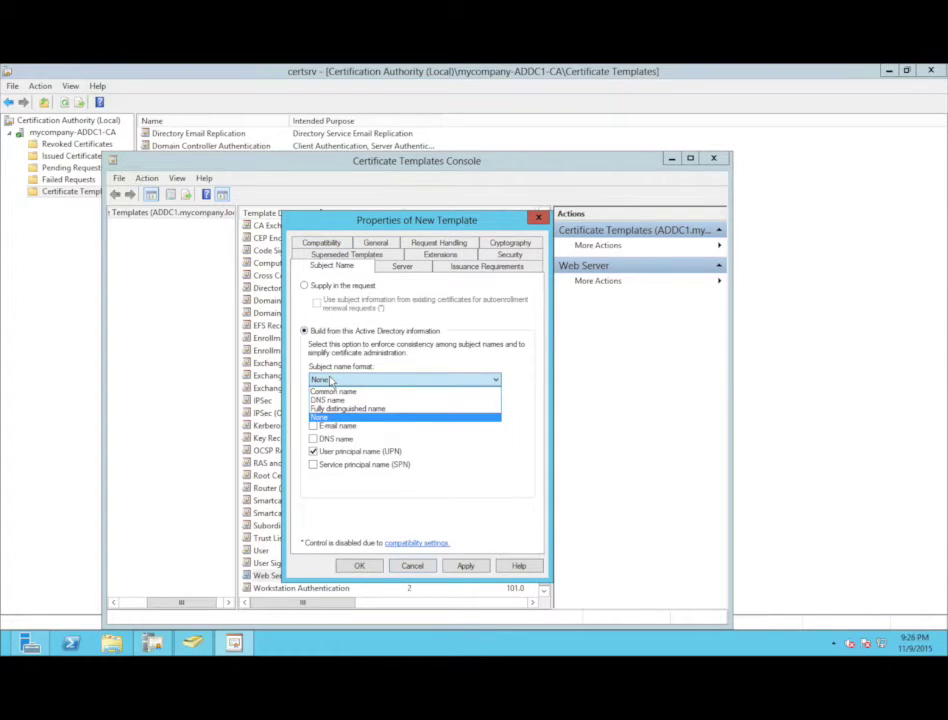
{"action": "left_click", "coordinate": [335, 400]}
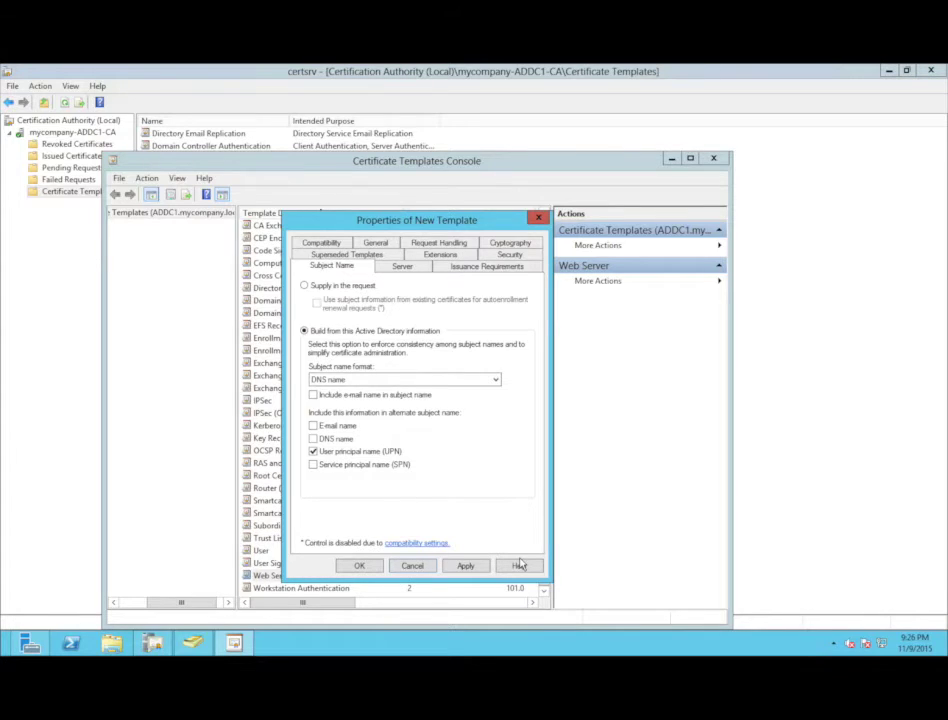
{"action": "left_click", "coordinate": [465, 565]}
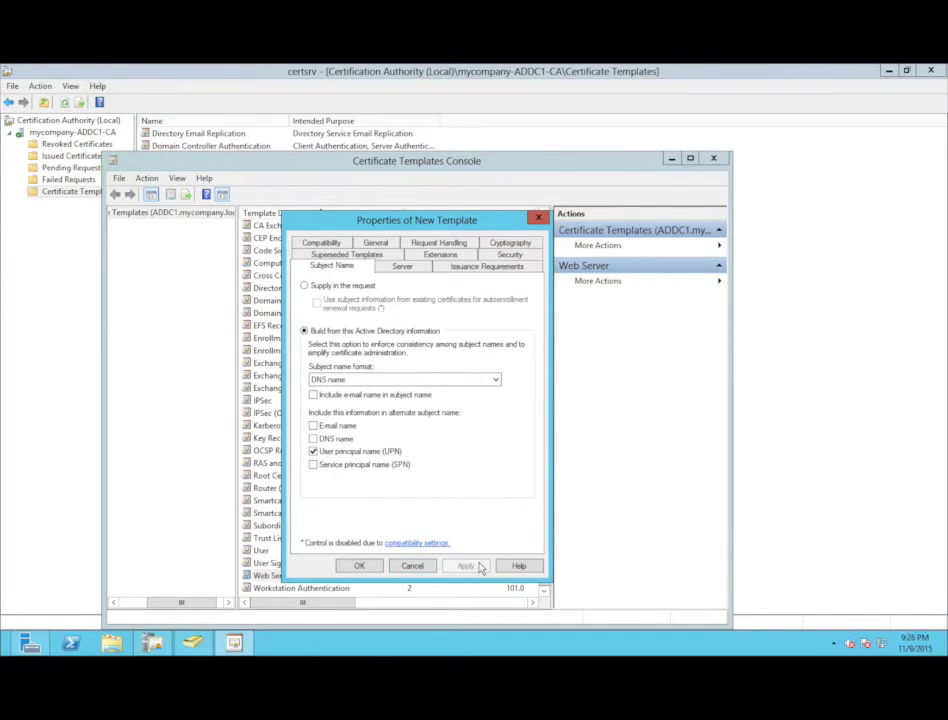
{"action": "left_click", "coordinate": [359, 565]}
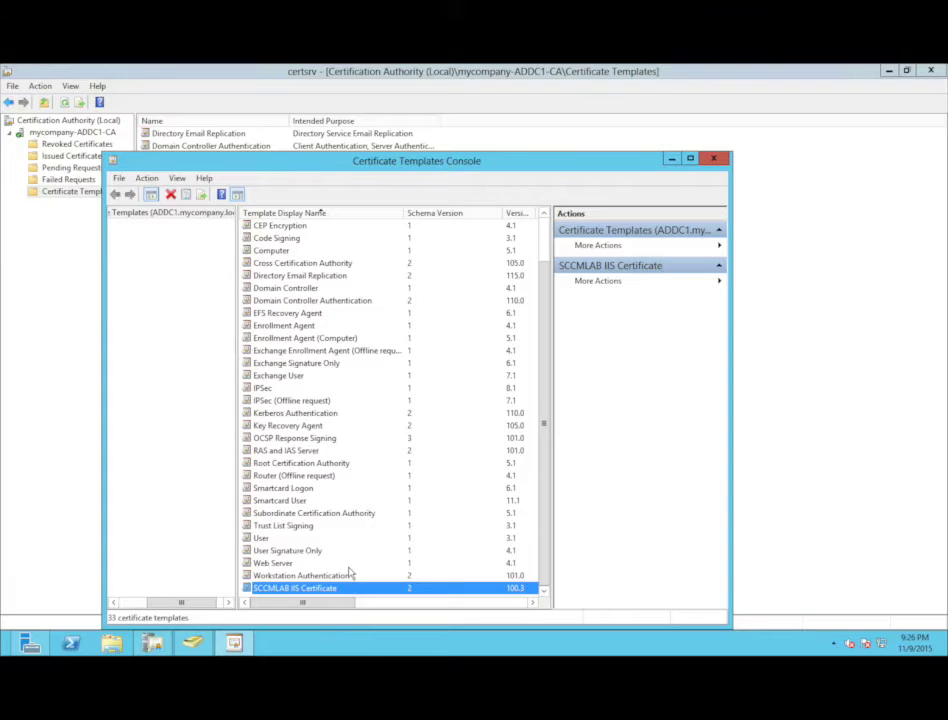
- Add SCCMLAB IIS Cert Servers to the template's security with Read, Enroll and Autoenroll allowed
{"action": "right_click", "coordinate": [355, 588]}
{"action": "left_click", "coordinate": [378, 561]}
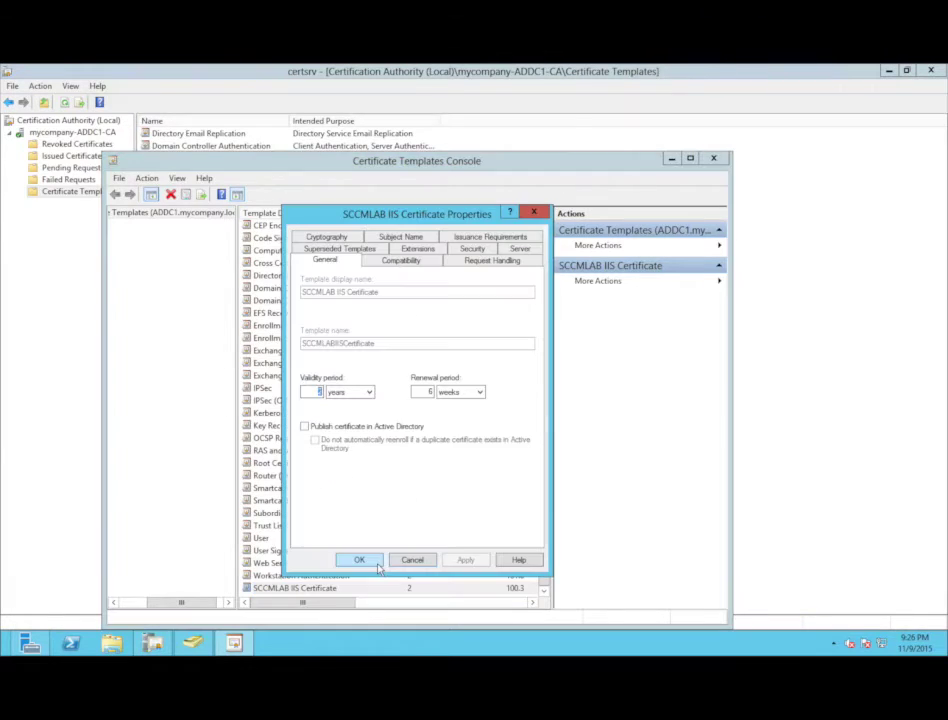
{"action": "left_click", "coordinate": [470, 250]}
{"action": "left_click", "coordinate": [451, 383]}
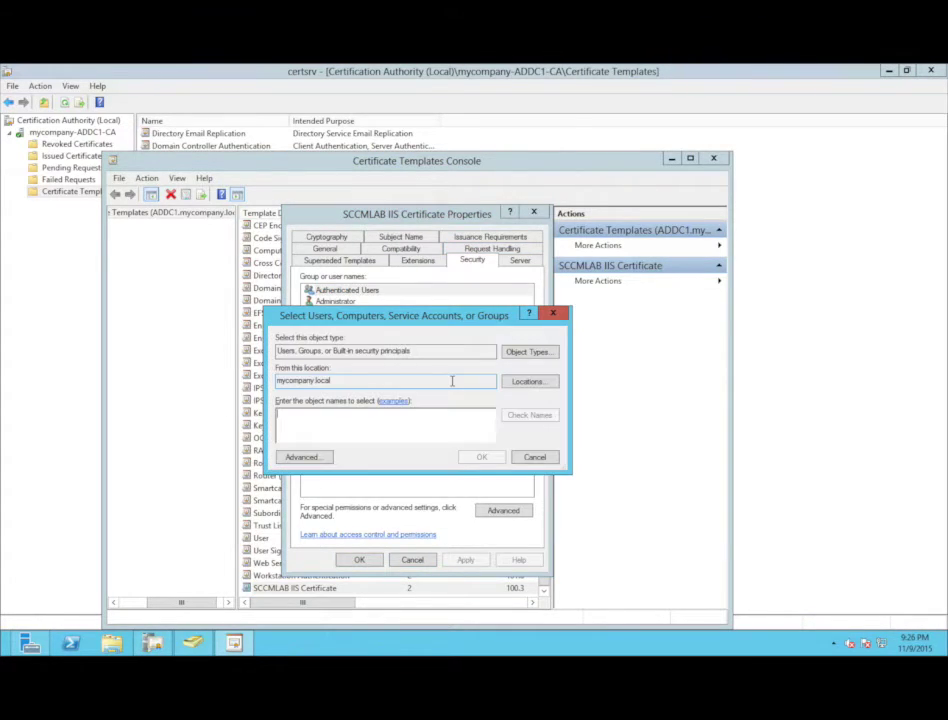
{"action": "type", "text": "sccm"}
{"action": "key", "text": "Return"}
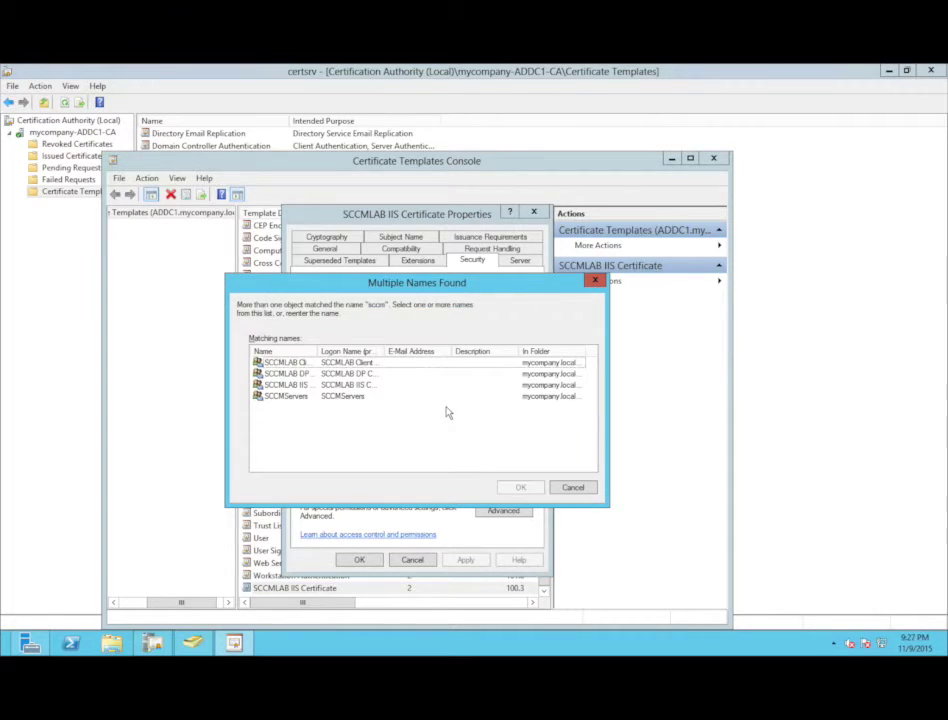
{"action": "left_click", "coordinate": [328, 384]}
{"action": "key", "text": "Return"}
{"action": "key", "text": "Return"}
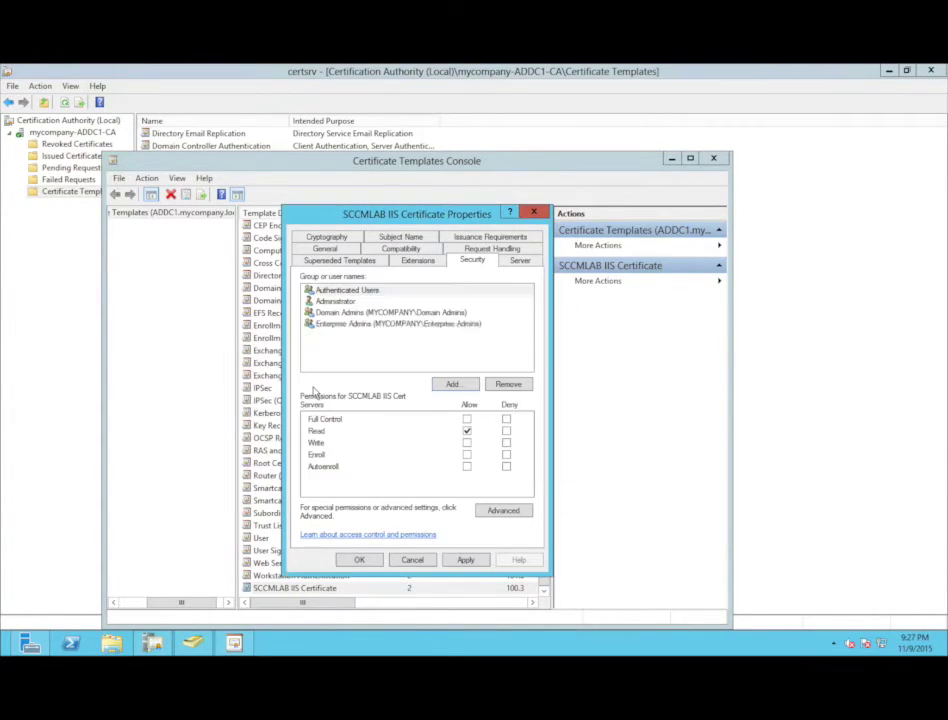
{"action": "left_click", "coordinate": [466, 454]}
{"action": "left_click", "coordinate": [466, 466]}
{"action": "left_click", "coordinate": [466, 560]}
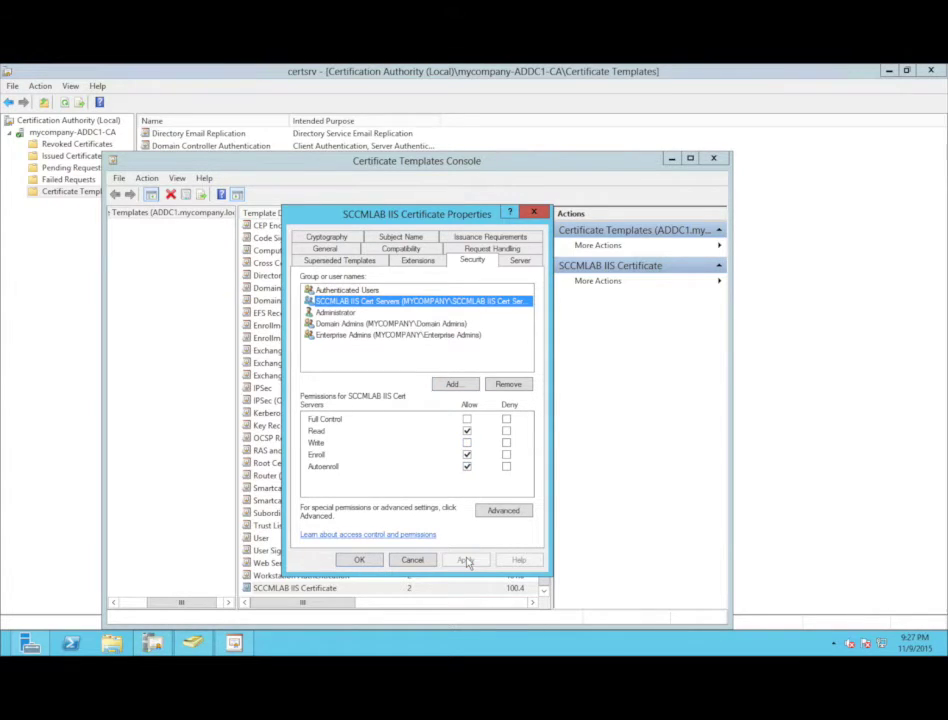
- Remove the Enroll permission from Domain Admins and Enterprise Admins, then save the template
{"action": "left_click", "coordinate": [366, 291]}
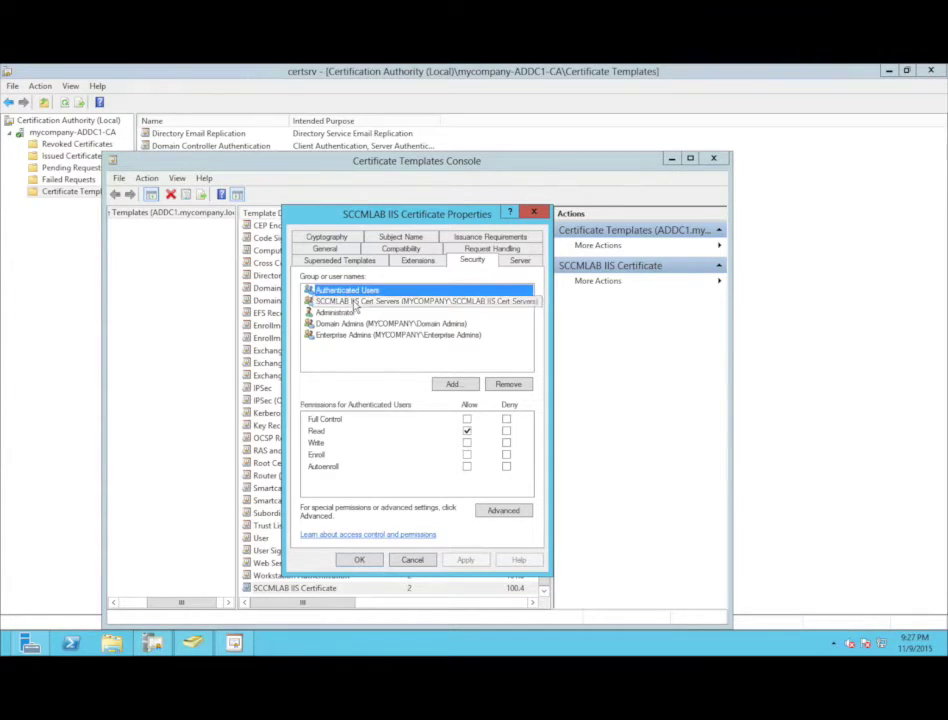
{"action": "left_click", "coordinate": [355, 302]}
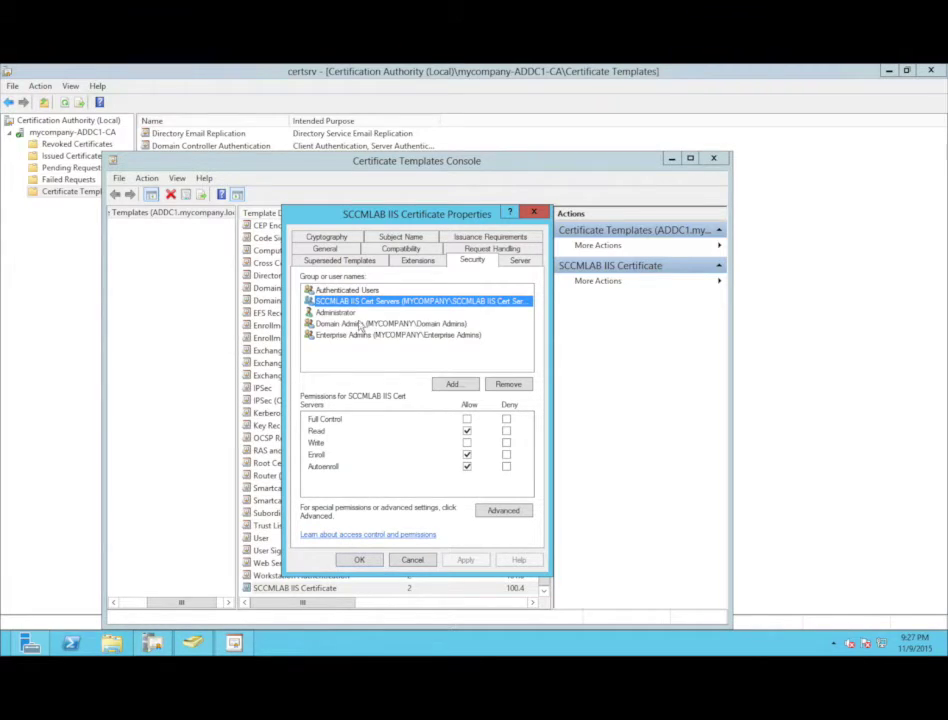
{"action": "left_click", "coordinate": [360, 324]}
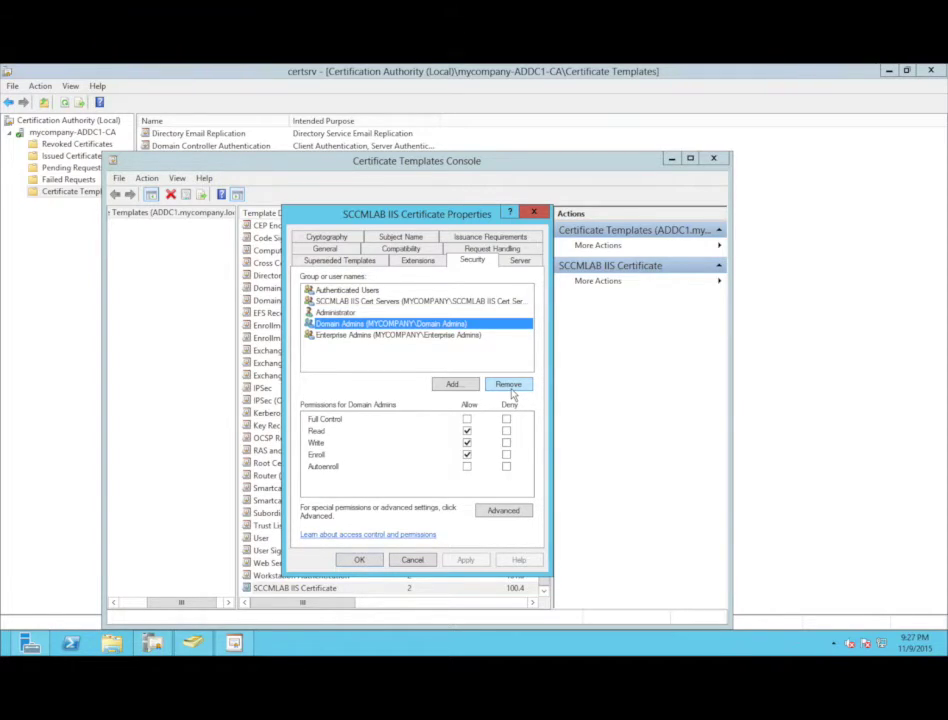
{"action": "left_click", "coordinate": [467, 457]}
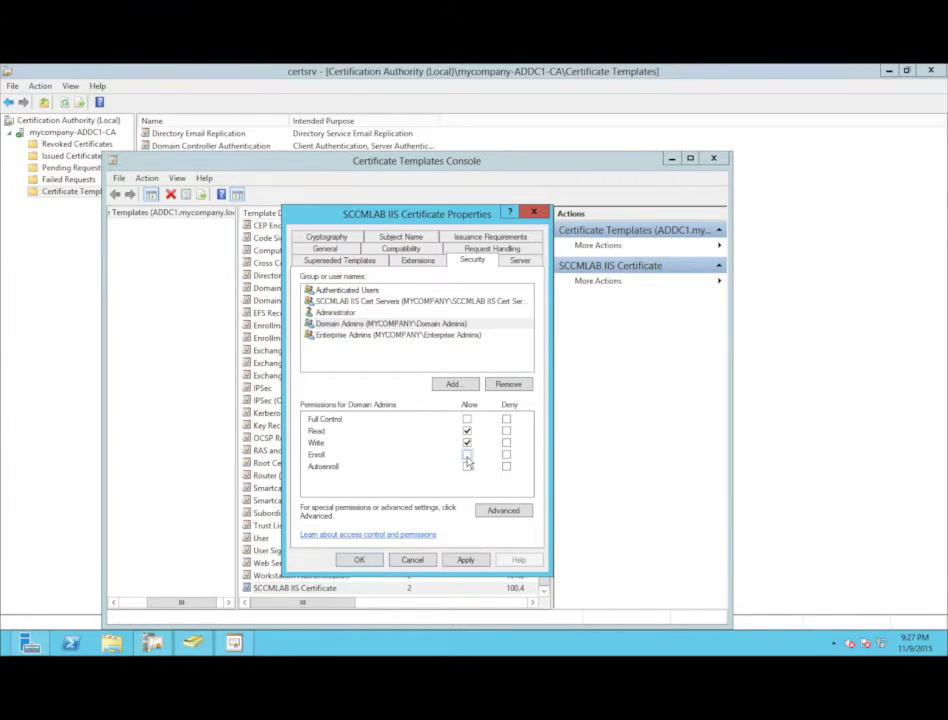
{"action": "left_click", "coordinate": [465, 560]}
{"action": "left_click", "coordinate": [410, 335]}
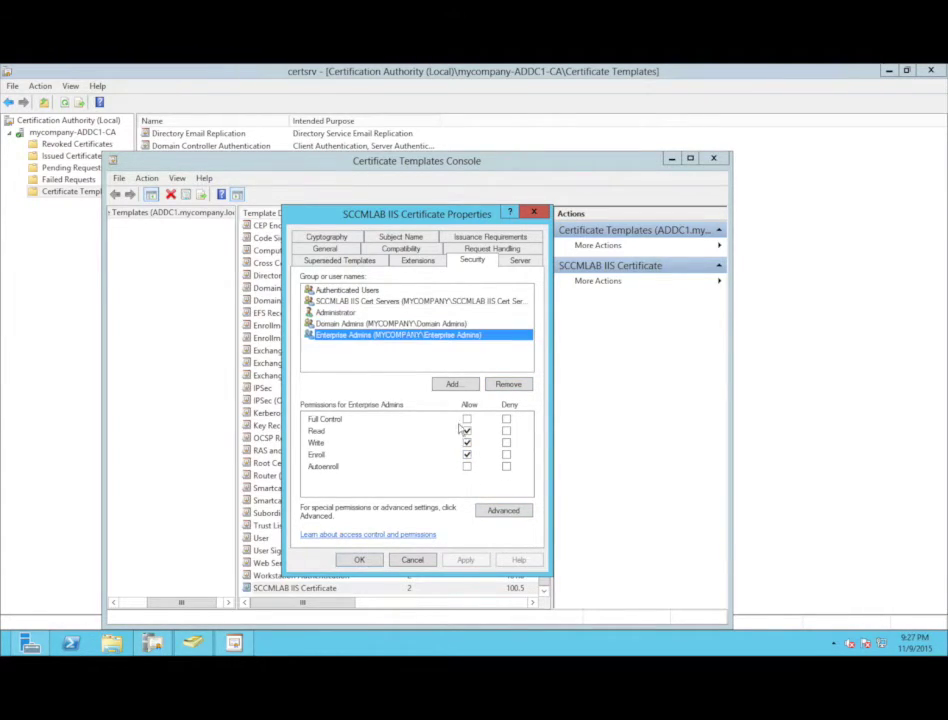
{"action": "left_click", "coordinate": [467, 457]}
{"action": "left_click", "coordinate": [466, 561]}
{"action": "left_click", "coordinate": [362, 561]}
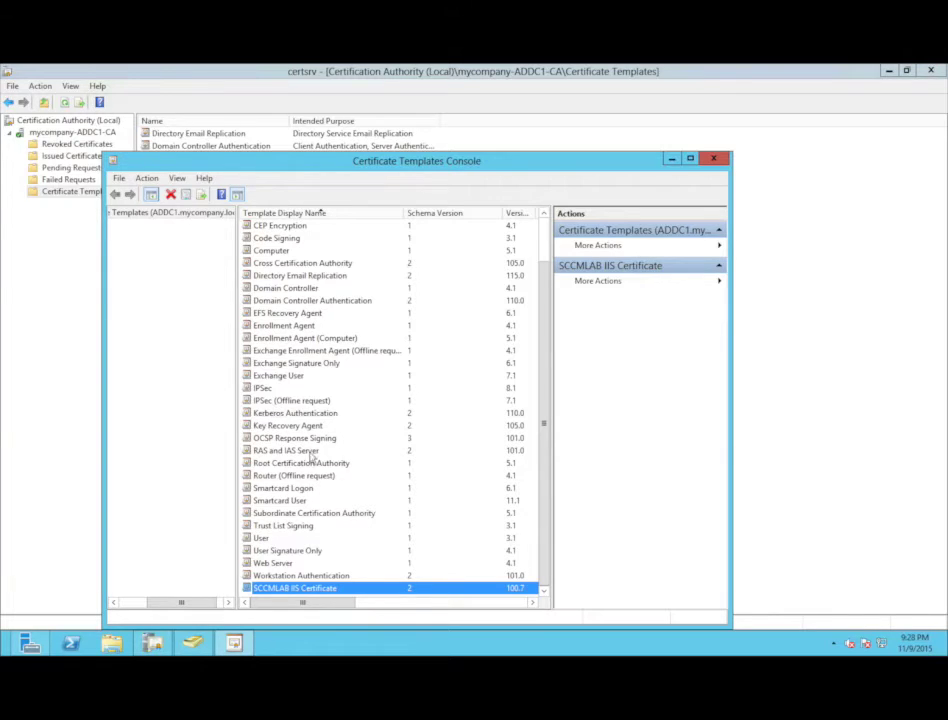
- Duplicate the Workstation Authentication template with Windows Server 2012 CA compatibility
{"action": "left_click", "coordinate": [307, 575]}
{"action": "right_click", "coordinate": [315, 574]}
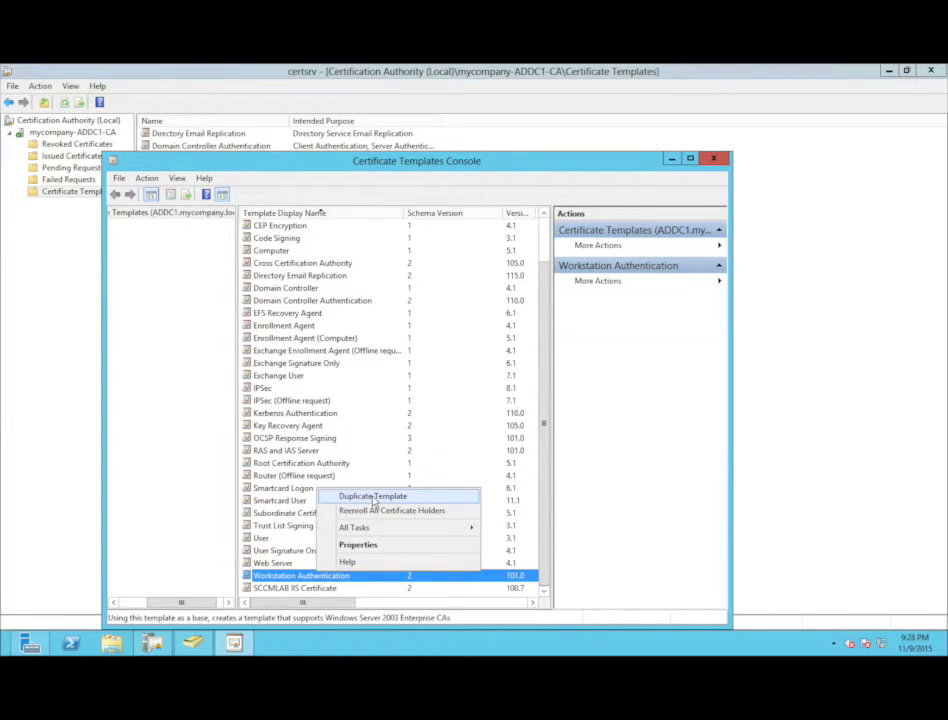
{"action": "left_click", "coordinate": [372, 496]}
{"action": "left_click", "coordinate": [375, 381]}
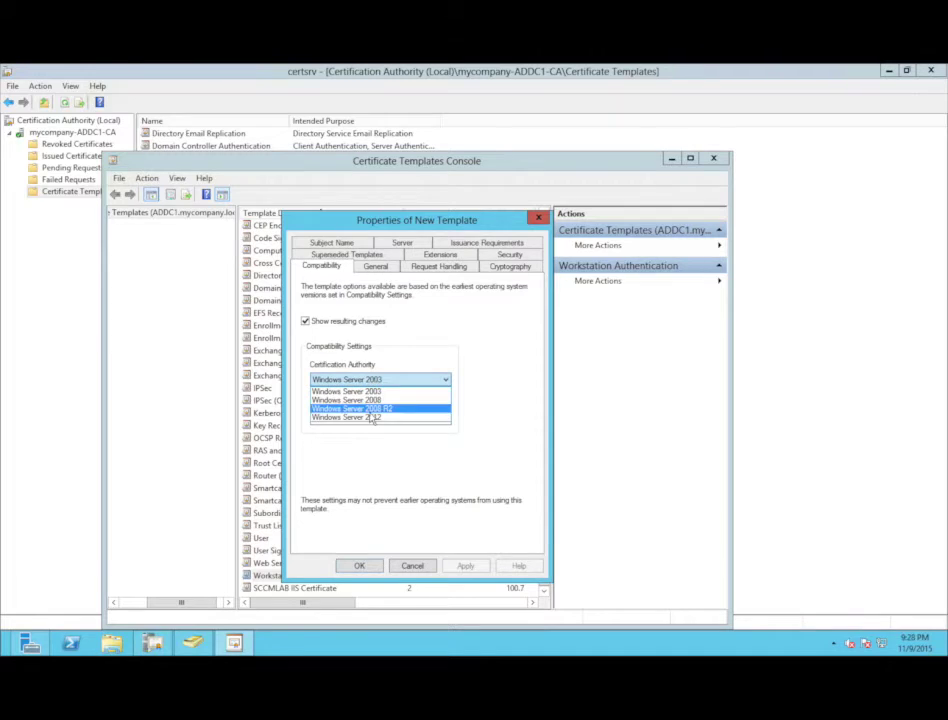
{"action": "left_click", "coordinate": [370, 408]}
{"action": "left_click", "coordinate": [514, 495]}
- Name the new template 'SCCMLAB Client' and set a 5-year validity period
{"action": "left_click", "coordinate": [380, 267]}
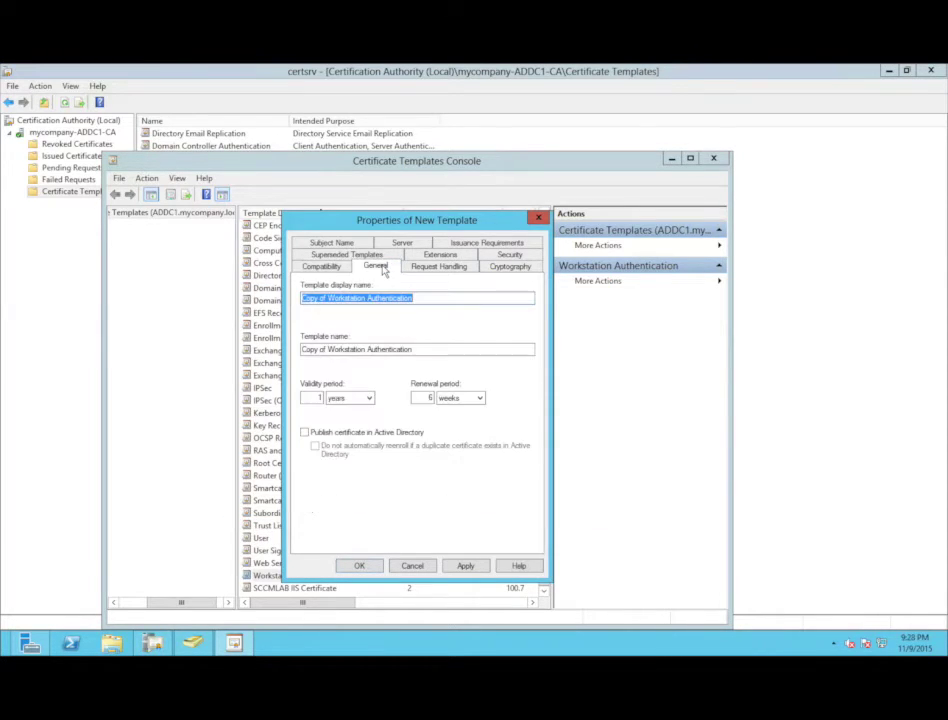
{"action": "type", "text": "SCCMLAB Client Cert"}
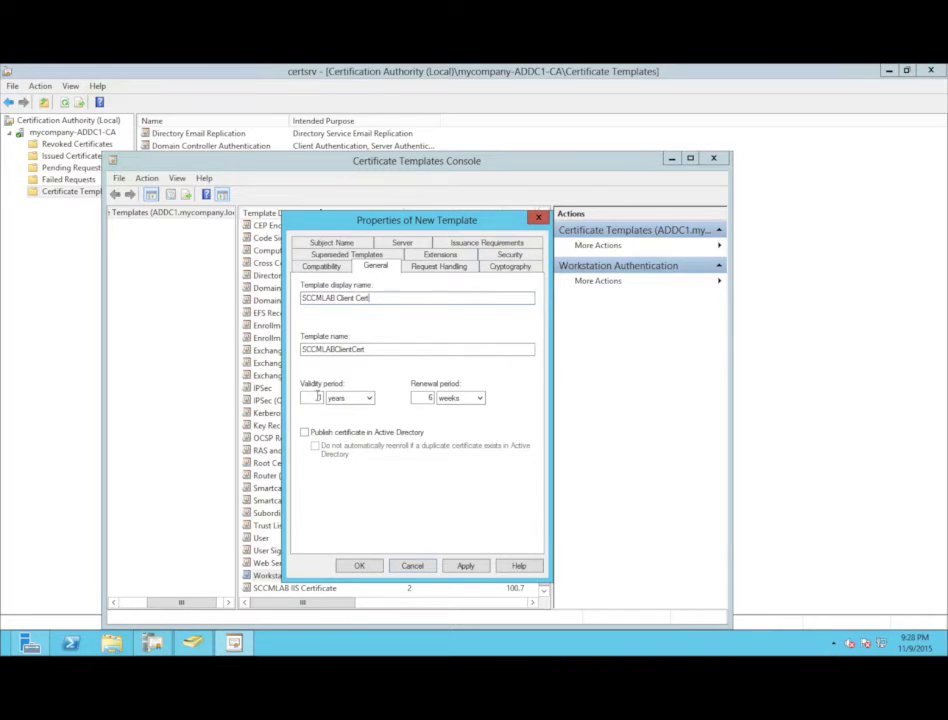
{"action": "double_click", "coordinate": [317, 397]}
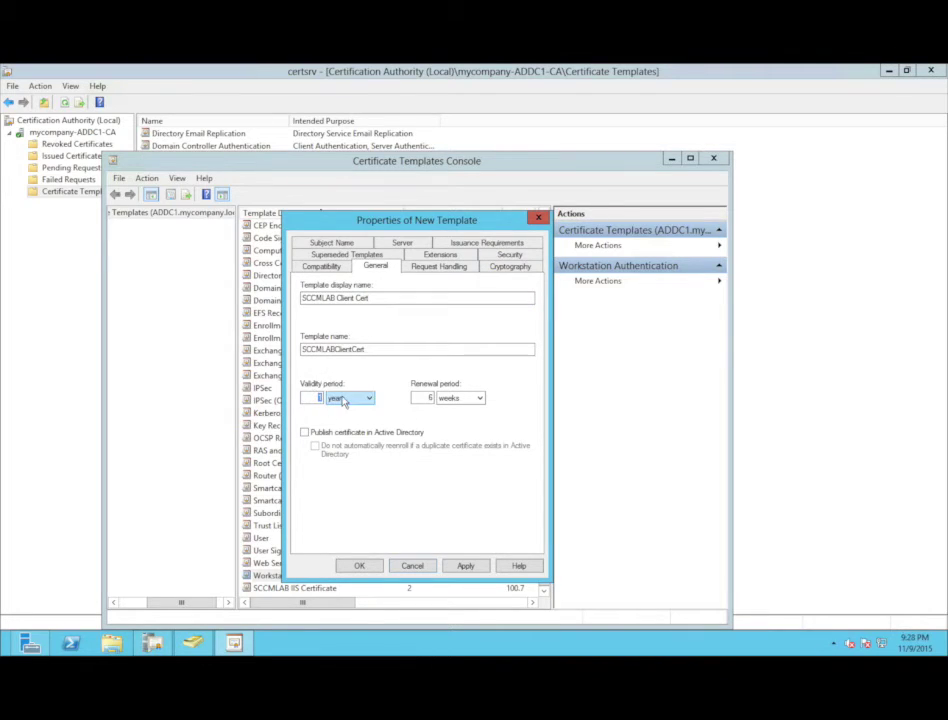
{"action": "type", "text": "5"}
{"action": "left_click", "coordinate": [465, 566]}
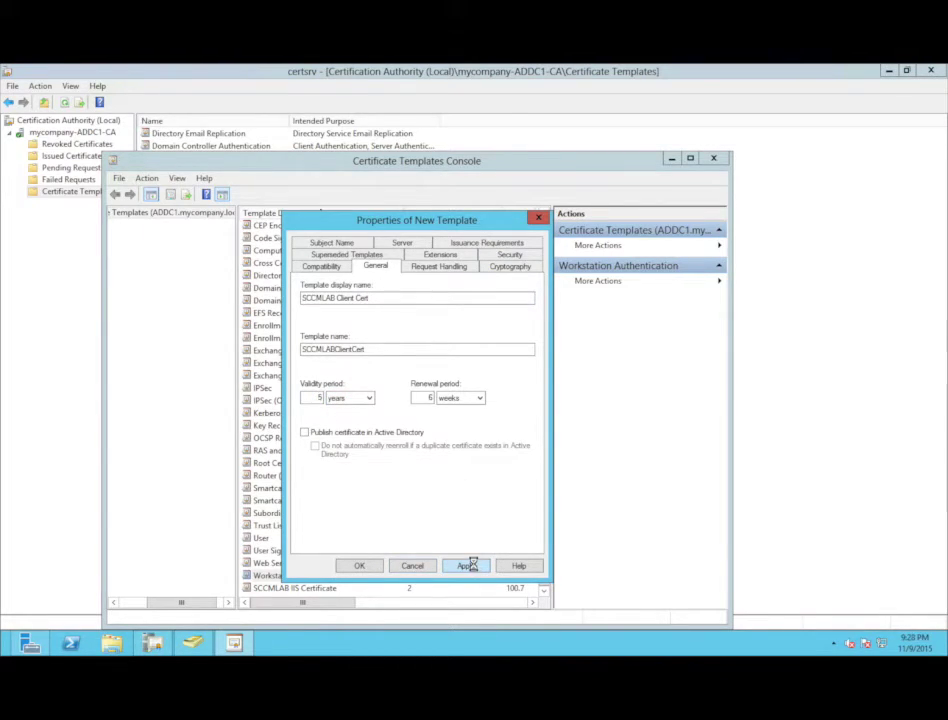
- Set the subject name format to DNS name
{"action": "left_click", "coordinate": [331, 243]}
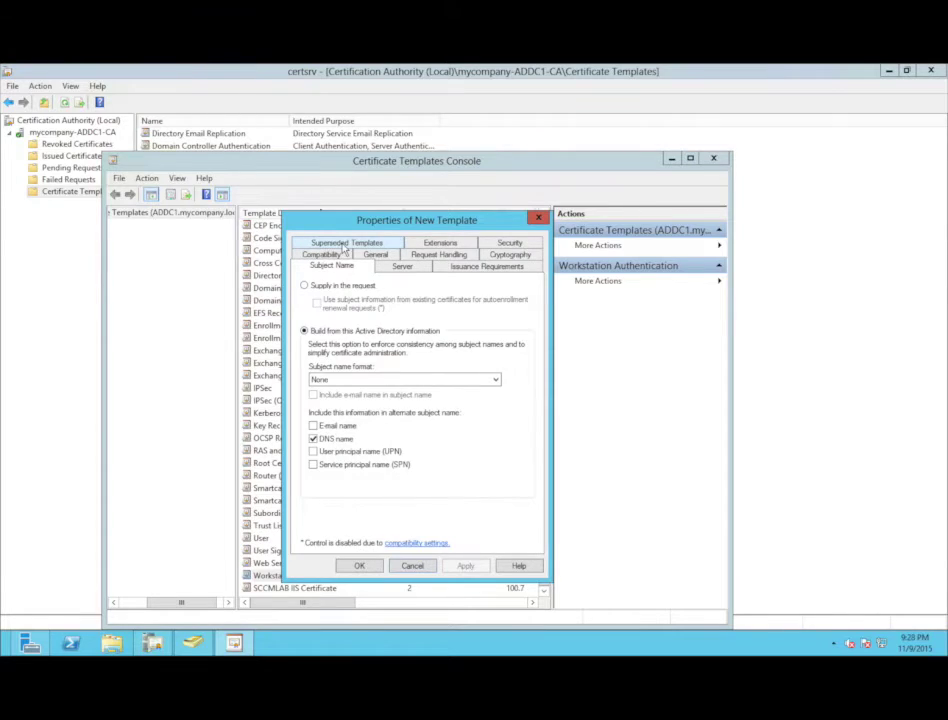
{"action": "left_click", "coordinate": [345, 379]}
{"action": "left_click", "coordinate": [343, 400]}
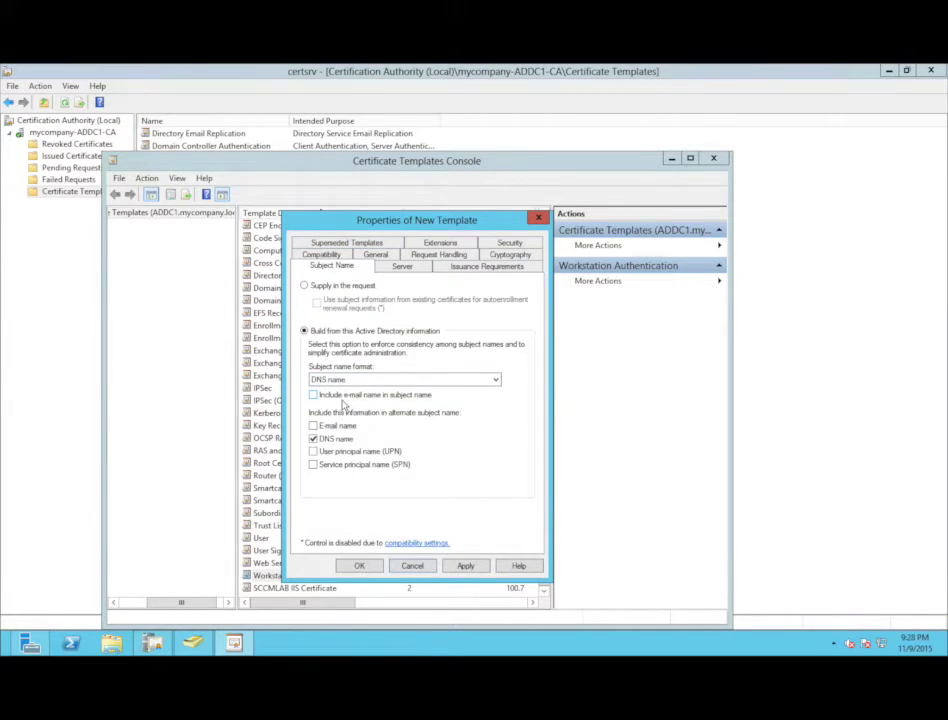
{"action": "left_click", "coordinate": [465, 566]}
{"action": "left_click", "coordinate": [495, 379]}
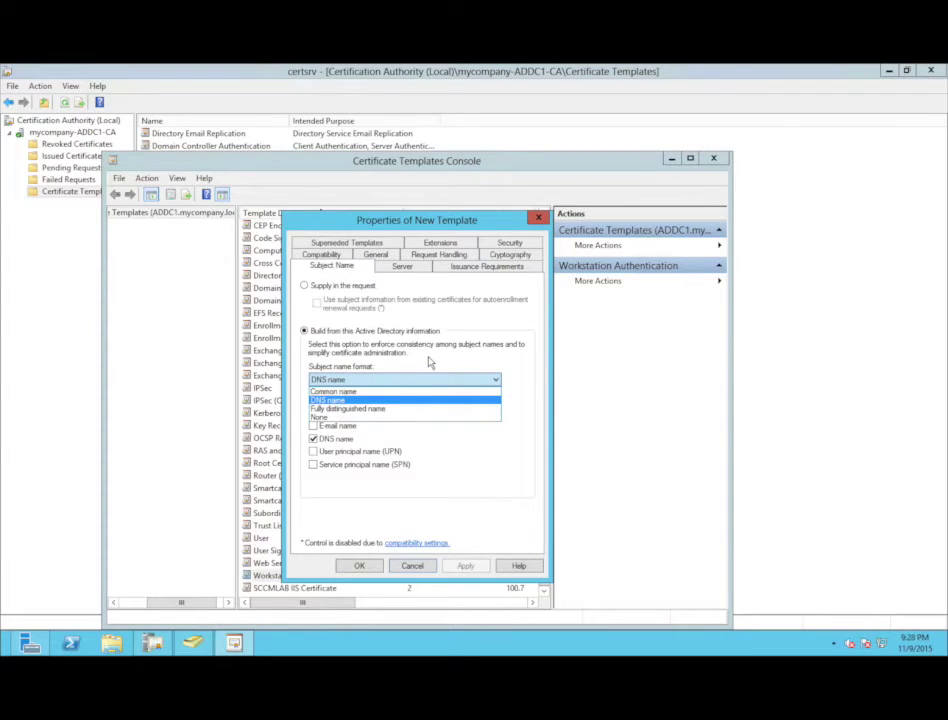
{"action": "left_click", "coordinate": [430, 362]}
{"action": "left_click", "coordinate": [430, 381]}
{"action": "left_click", "coordinate": [405, 399]}
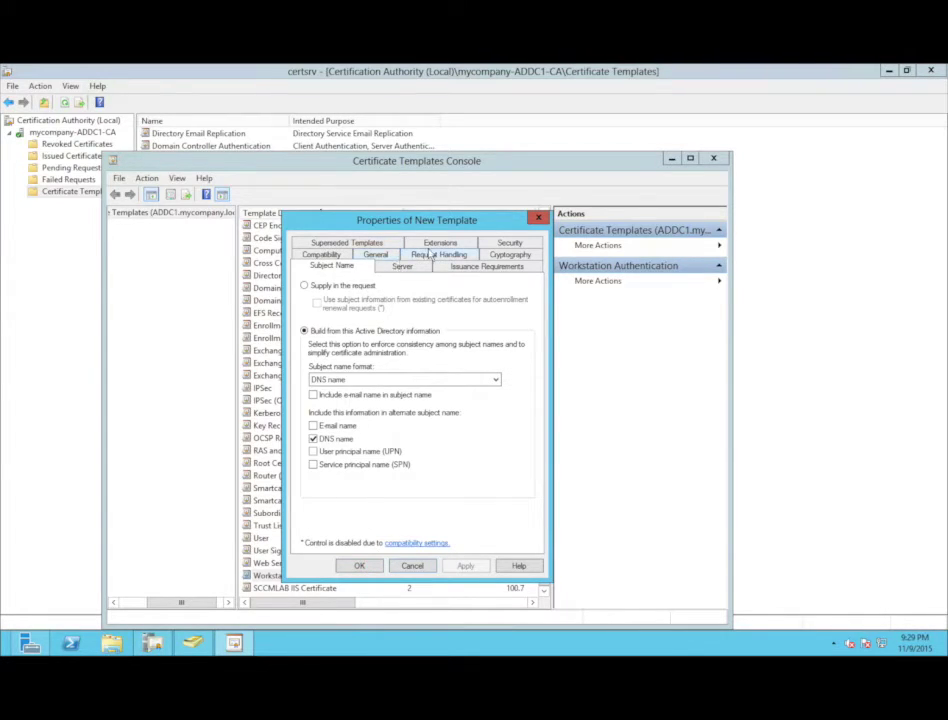
- Add the SCCMLAB Client Cert group to the template's security permissions
{"action": "left_click", "coordinate": [510, 242]}
{"action": "left_click", "coordinate": [452, 389]}
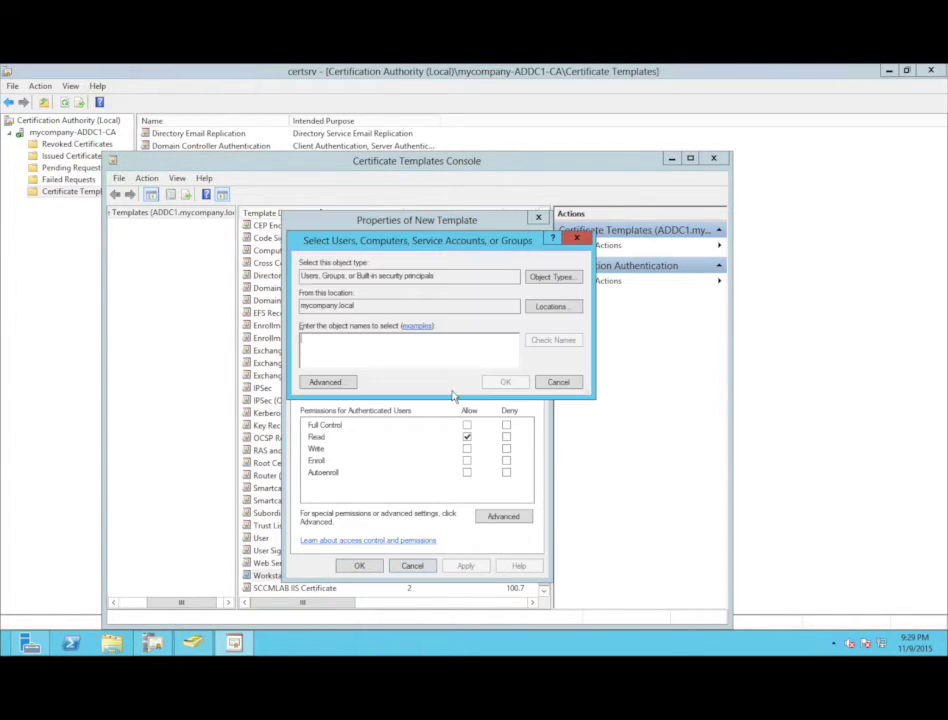
{"action": "type", "text": "sccmlab"}
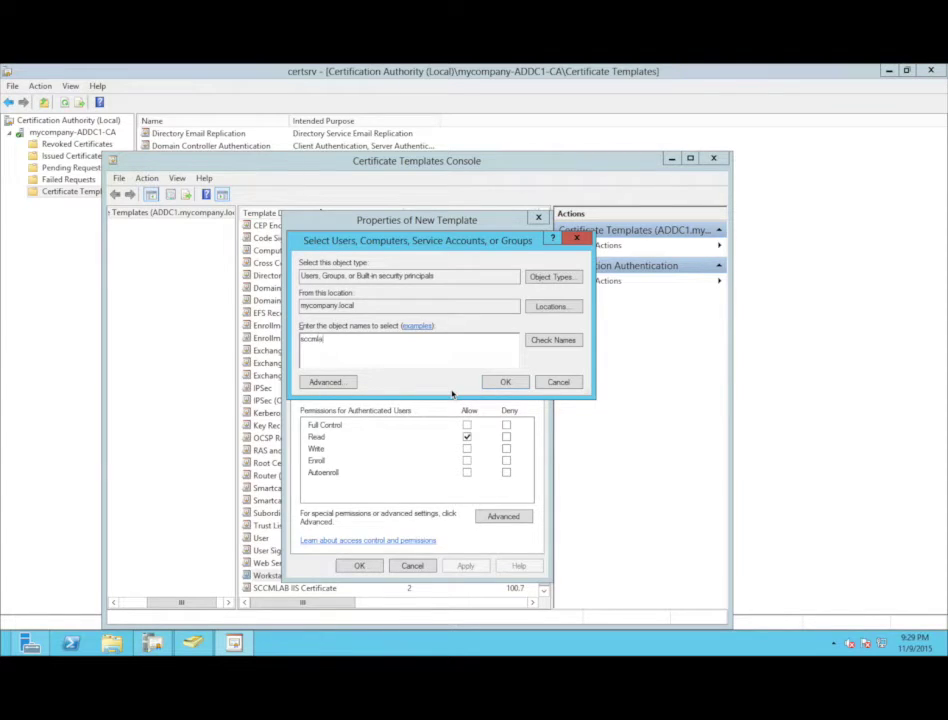
{"action": "key", "text": "Return"}
{"action": "left_click_drag", "start_coordinate": [412, 330], "coordinate": [458, 330]}
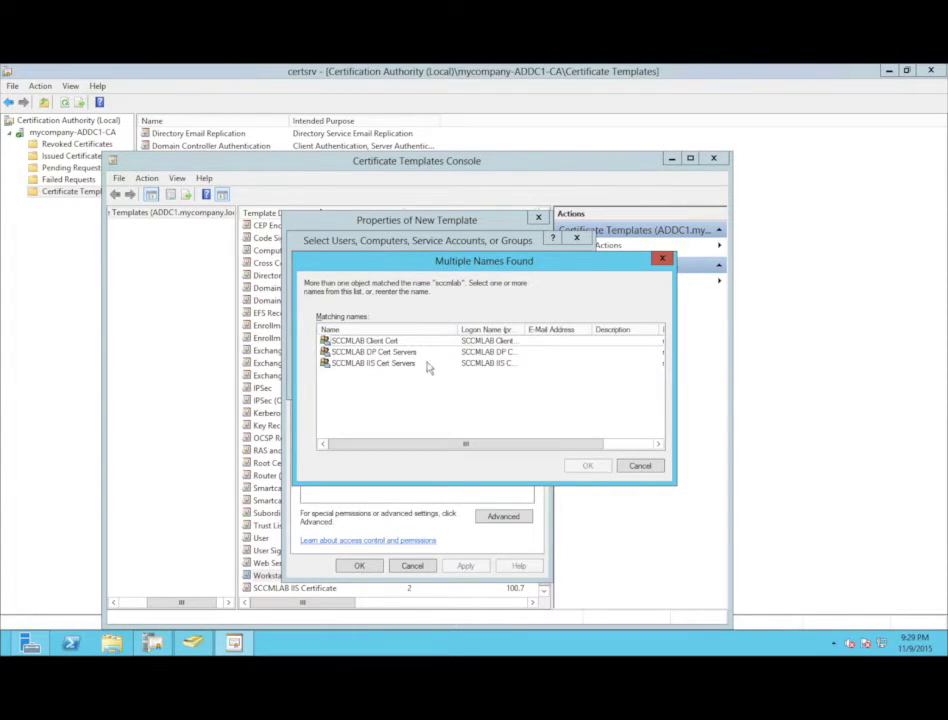
{"action": "double_click", "coordinate": [395, 341]}
{"action": "key", "text": "Return"}
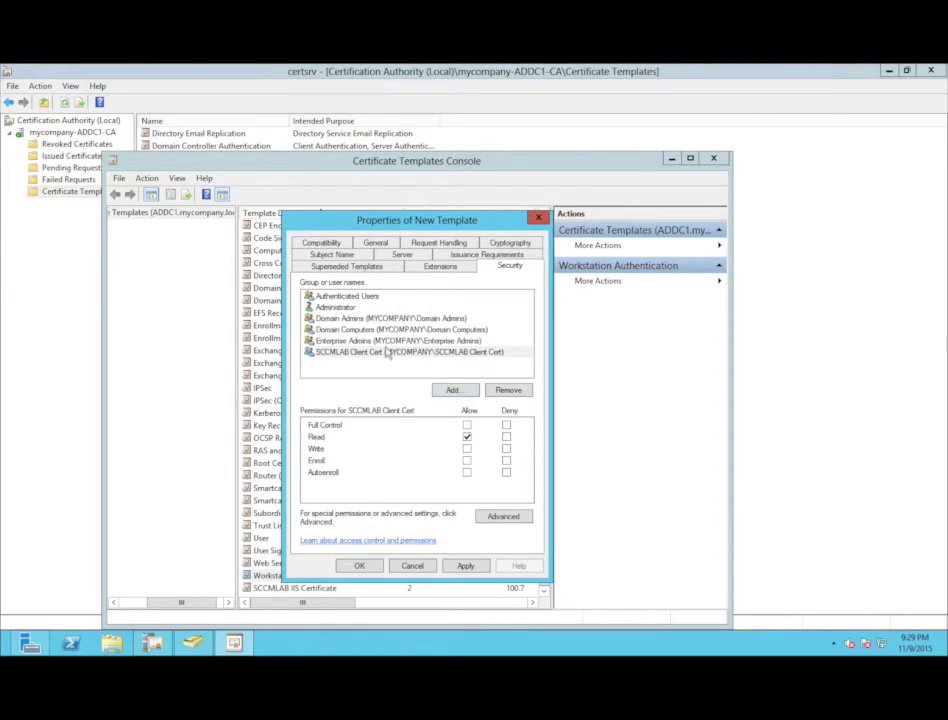
- Allow Enroll for SCCMLAB Client Cert, remove Domain Computers, and review the other groups
{"action": "left_click", "coordinate": [466, 460]}
{"action": "left_click", "coordinate": [366, 340]}
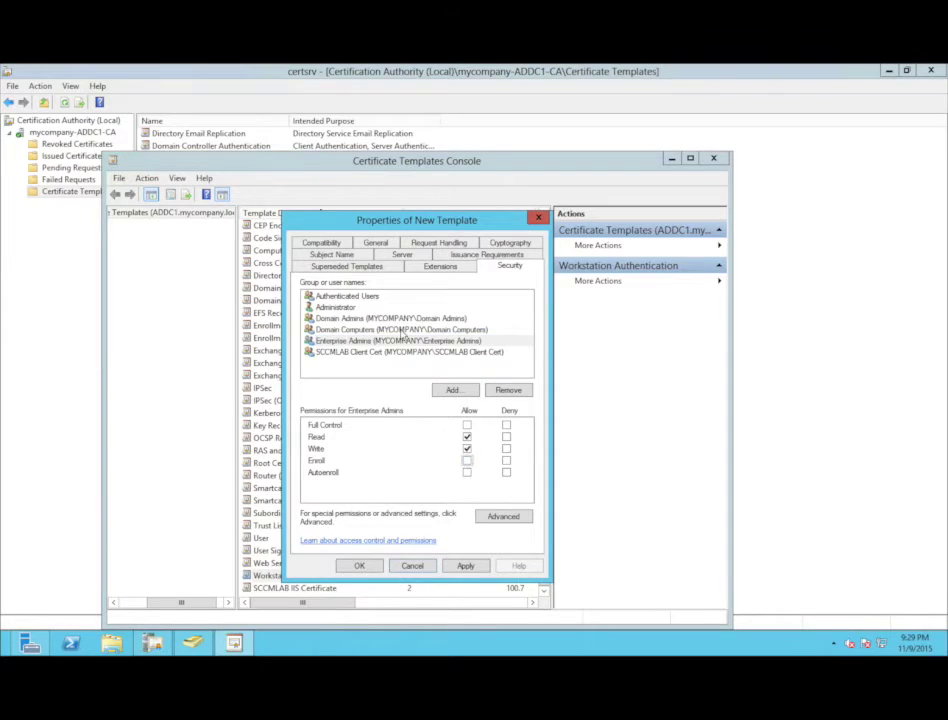
{"action": "key", "text": "Up"}
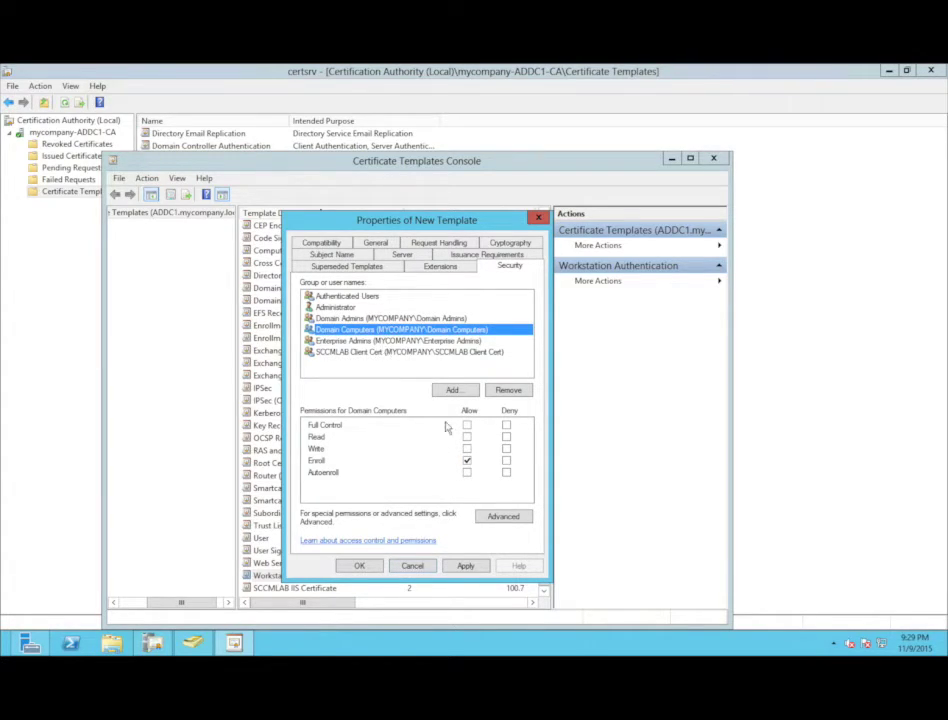
{"action": "left_click", "coordinate": [507, 392]}
{"action": "left_click", "coordinate": [396, 319]}
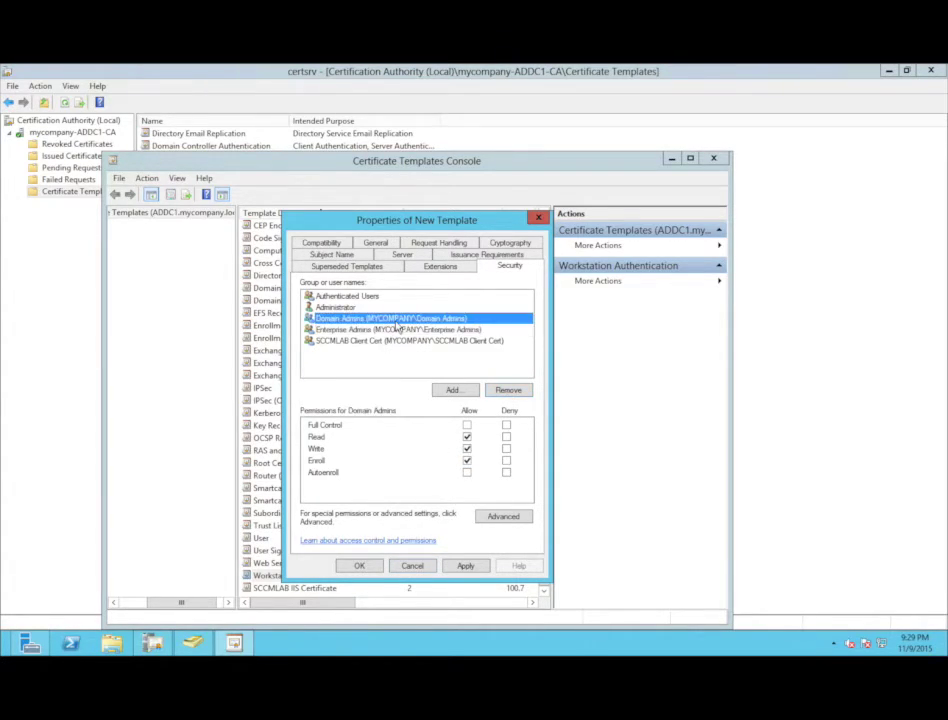
{"action": "left_click", "coordinate": [376, 308]}
{"action": "left_click", "coordinate": [377, 297]}
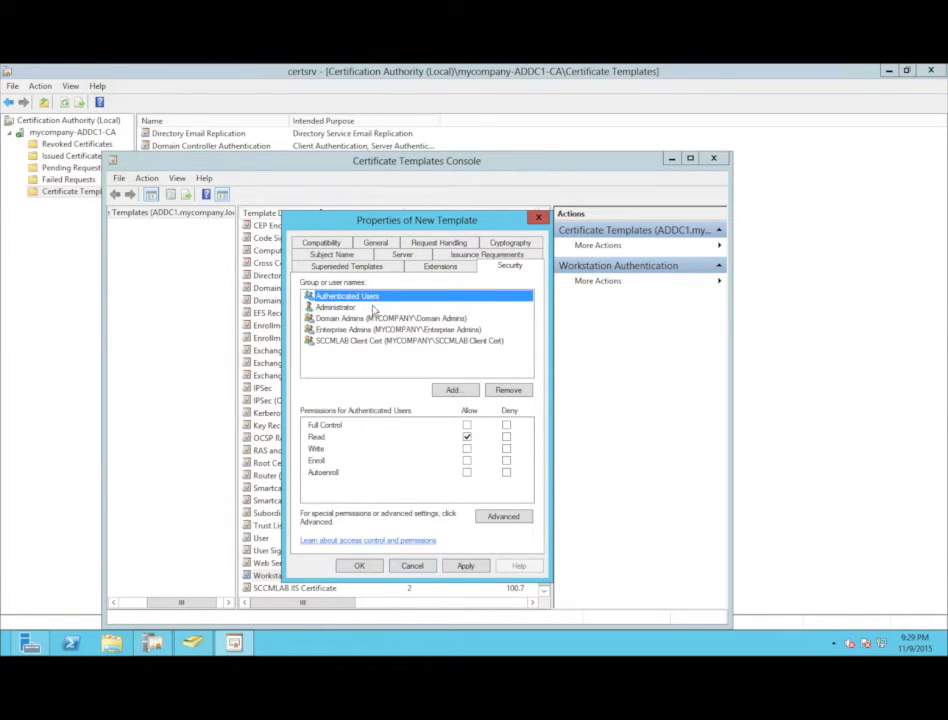
{"action": "left_click", "coordinate": [375, 307]}
{"action": "left_click", "coordinate": [372, 318]}
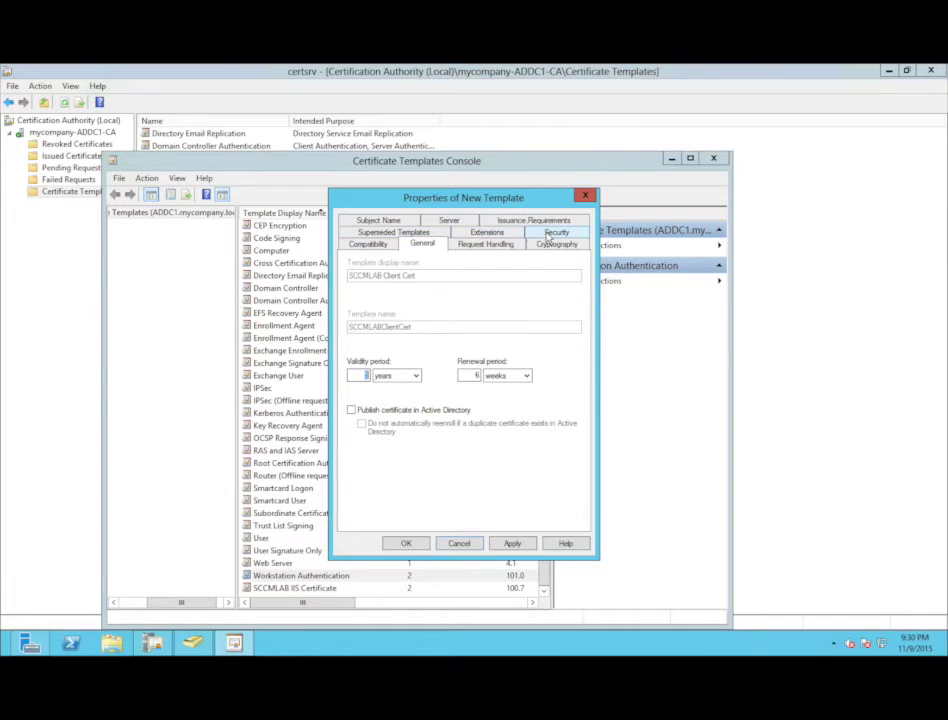
- Recheck each group's permissions, then apply and close the template properties
{"action": "left_click", "coordinate": [547, 234]}
{"action": "left_click", "coordinate": [386, 307]}
{"action": "left_click", "coordinate": [387, 297]}
{"action": "left_click", "coordinate": [387, 319]}
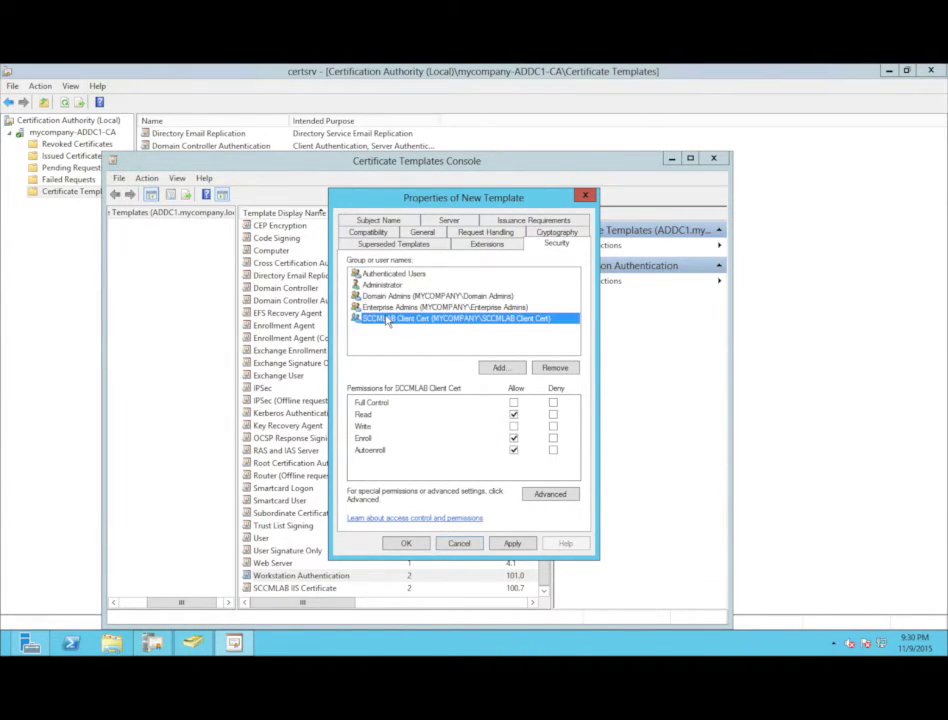
{"action": "left_click", "coordinate": [388, 308]}
{"action": "left_click", "coordinate": [388, 297]}
{"action": "left_click", "coordinate": [388, 285]}
{"action": "left_click", "coordinate": [388, 274]}
{"action": "left_click", "coordinate": [515, 543]}
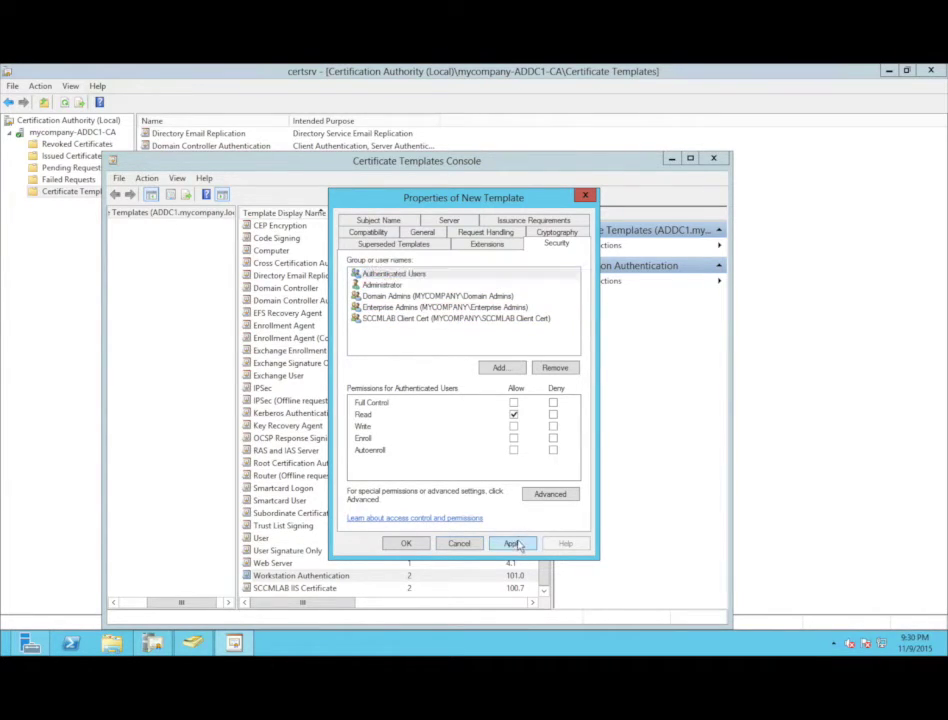
{"action": "left_click", "coordinate": [406, 543]}
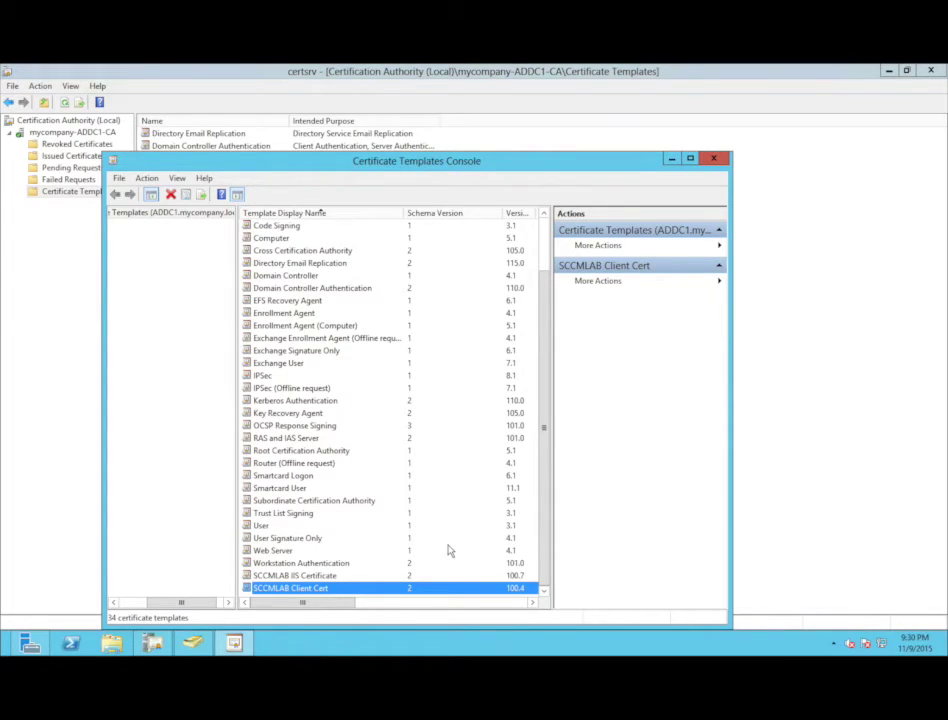
- Duplicate Workstation Authentication as SCCMLAB DP Cert with a 5-year validity period
{"action": "right_click", "coordinate": [400, 563]}
{"action": "left_click", "coordinate": [410, 483]}
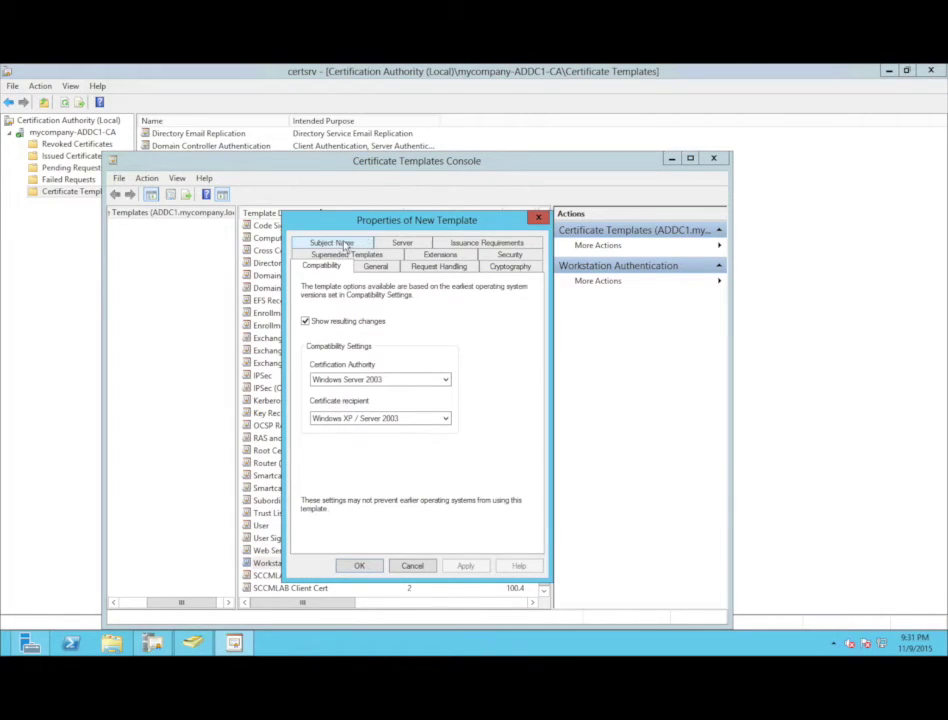
{"action": "left_click", "coordinate": [388, 265]}
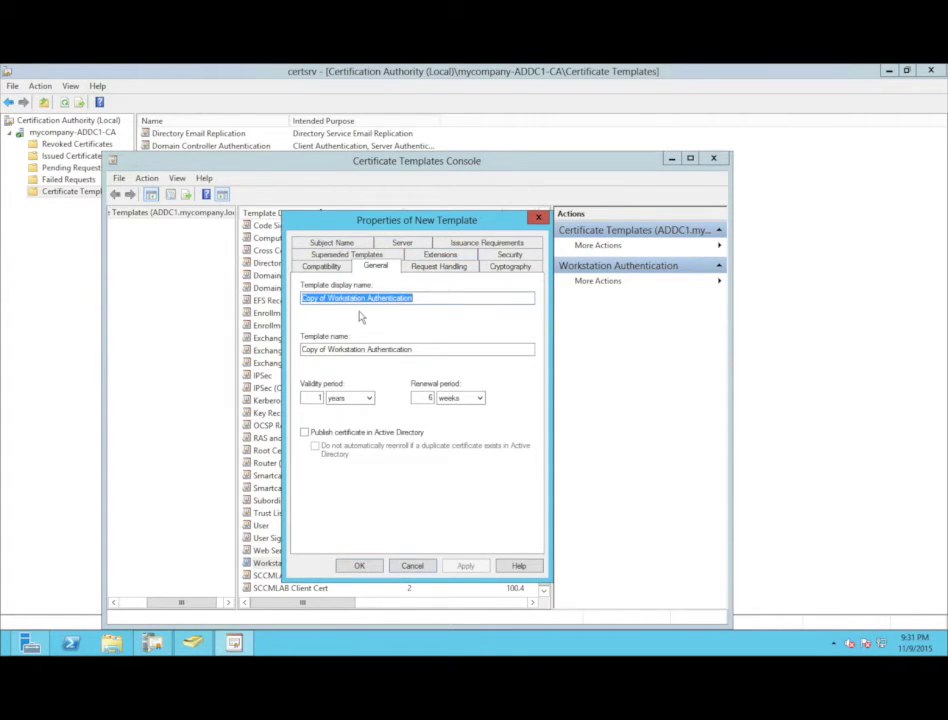
{"action": "type", "text": "SCCM LAB"}
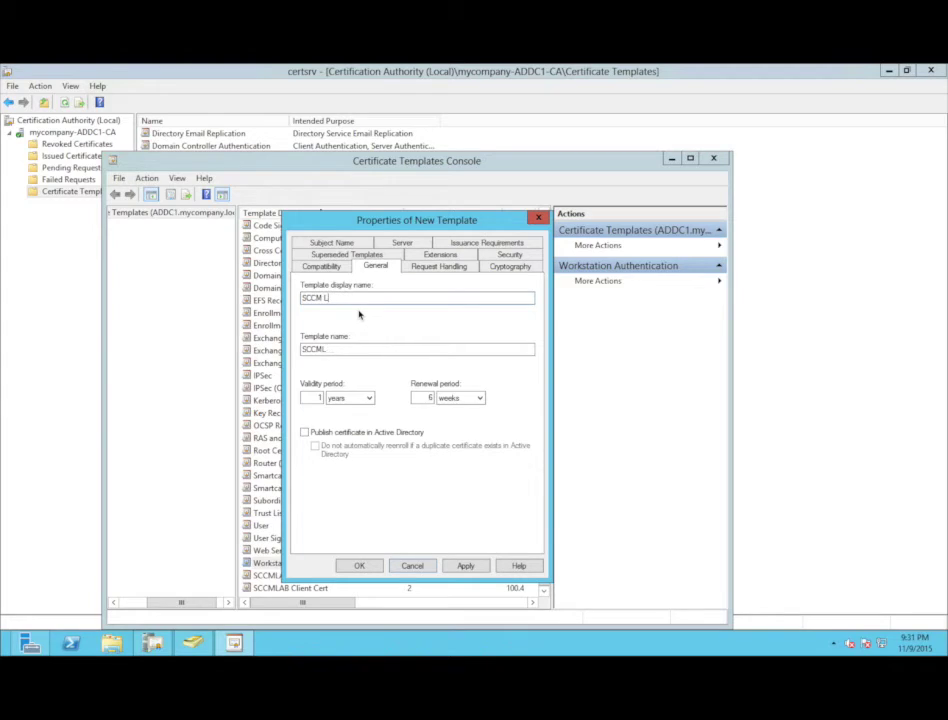
{"action": "type", "text": " DP C"}
{"action": "double_click", "coordinate": [316, 398]}
{"action": "type", "text": "5"}
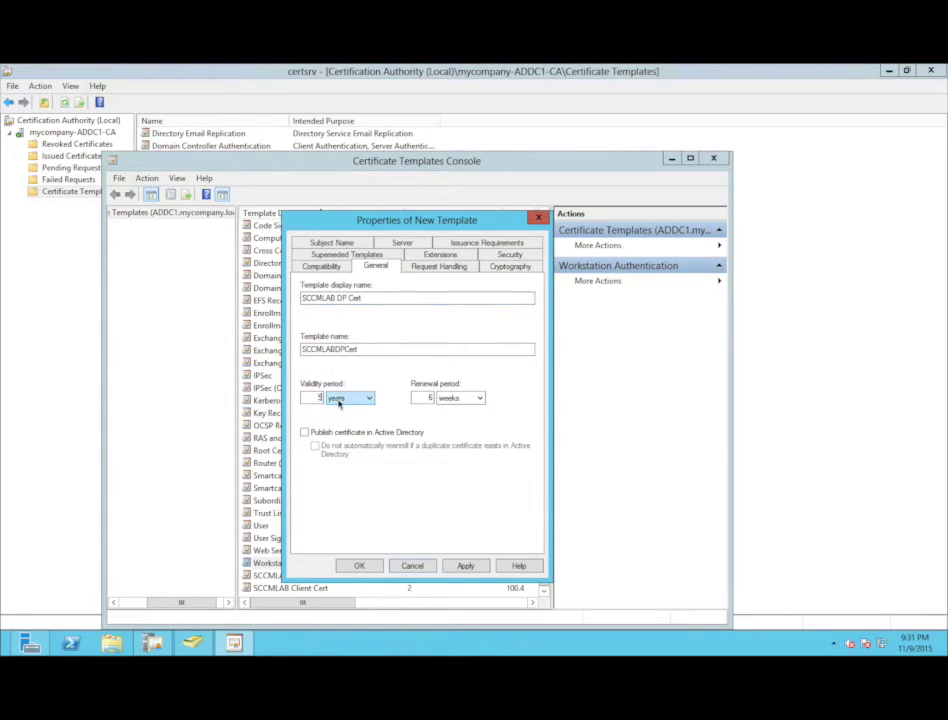
{"action": "left_click", "coordinate": [465, 566]}
- Set the DP template's subject name format to DNS name
{"action": "left_click", "coordinate": [331, 242]}
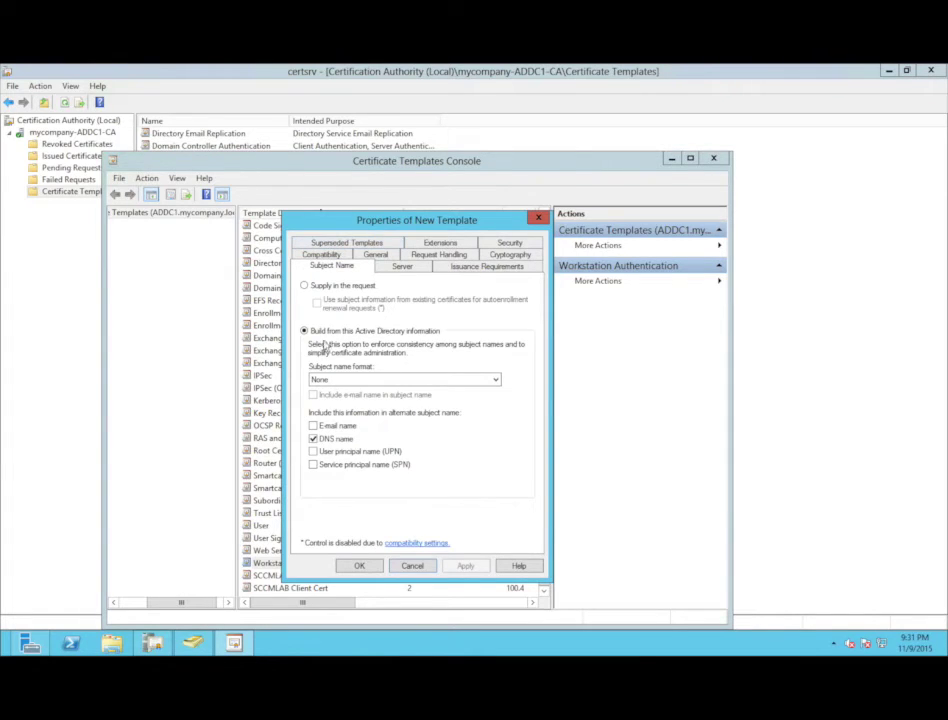
{"action": "left_click", "coordinate": [325, 380]}
{"action": "left_click", "coordinate": [324, 408]}
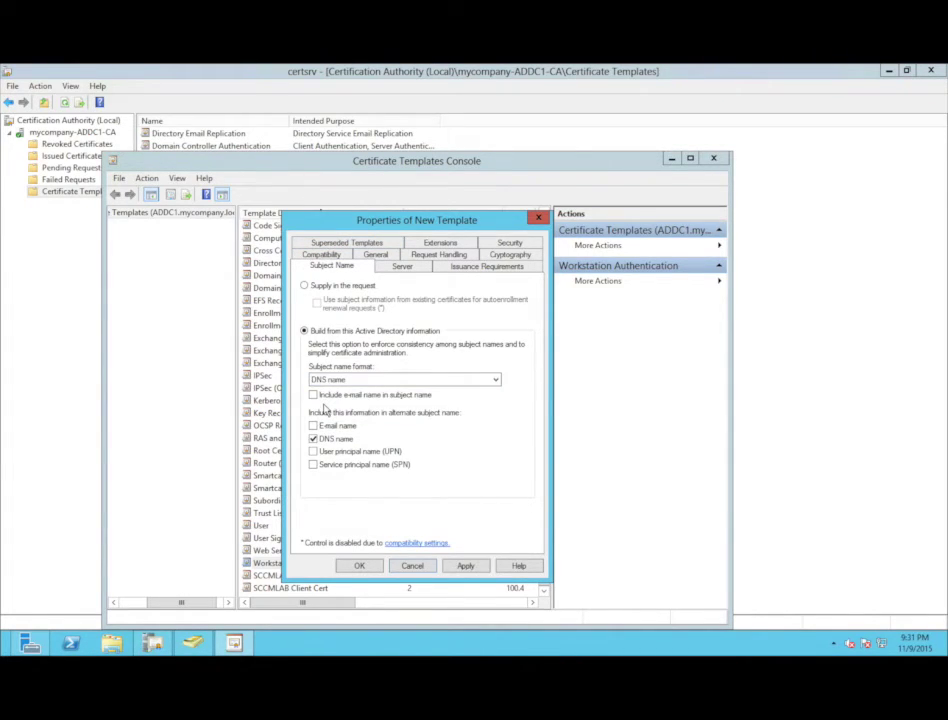
{"action": "left_click", "coordinate": [465, 566]}
- Allow private key export, create the template, and close the console
{"action": "left_click", "coordinate": [430, 256]}
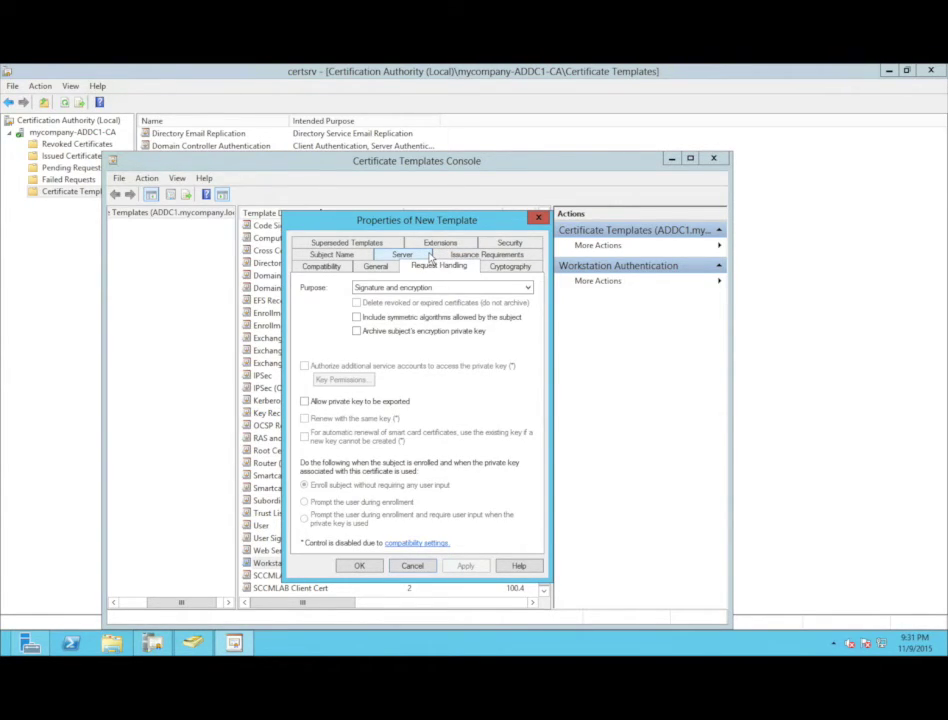
{"action": "left_click", "coordinate": [366, 404]}
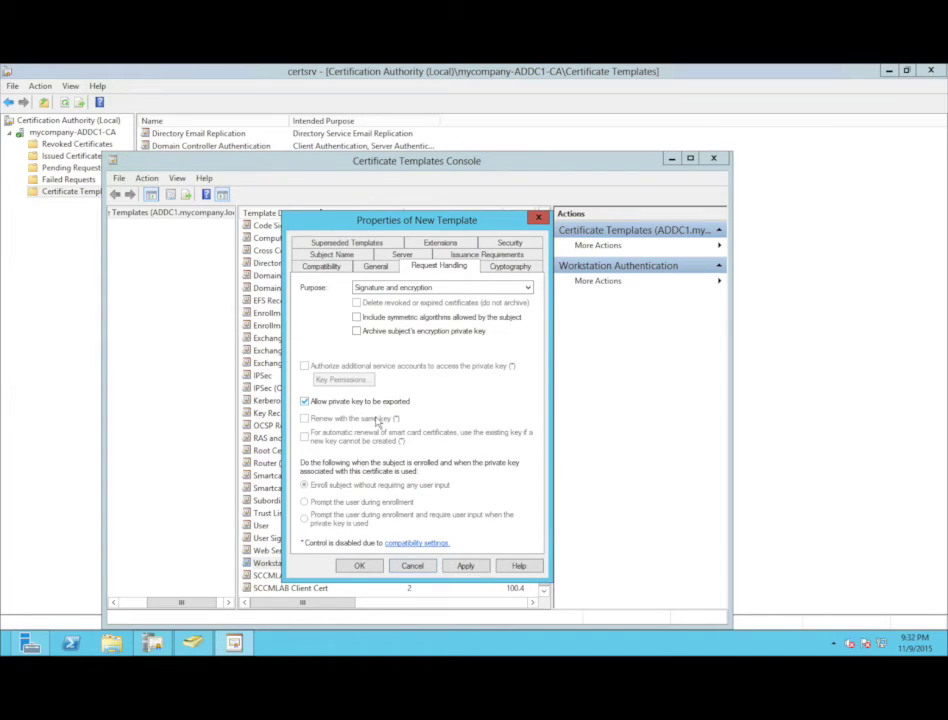
{"action": "left_click", "coordinate": [465, 566]}
{"action": "left_click", "coordinate": [362, 567]}
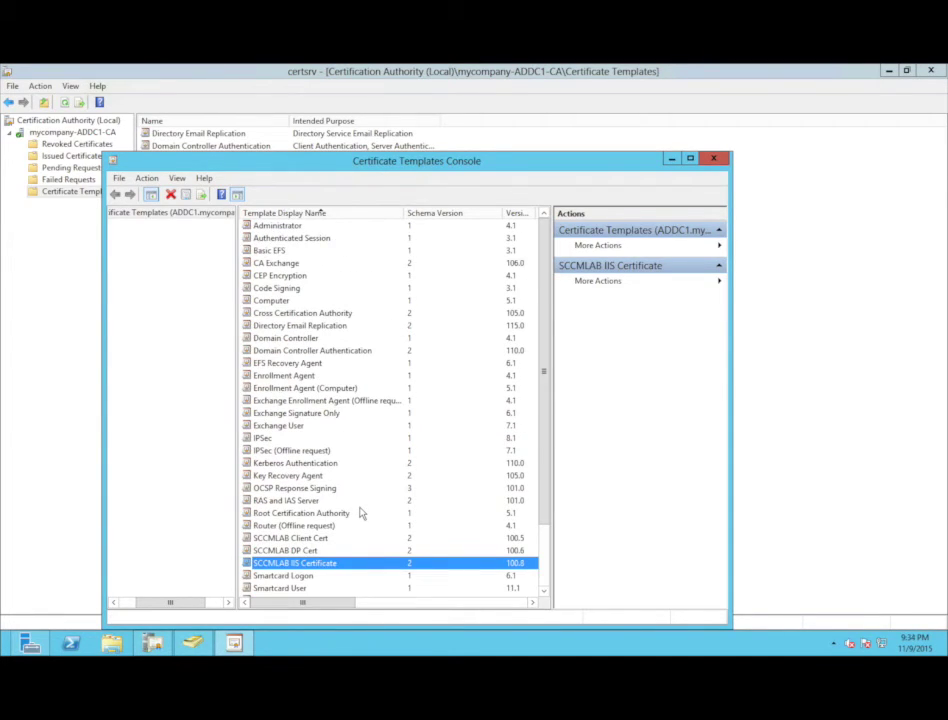
{"action": "left_click", "coordinate": [713, 159]}
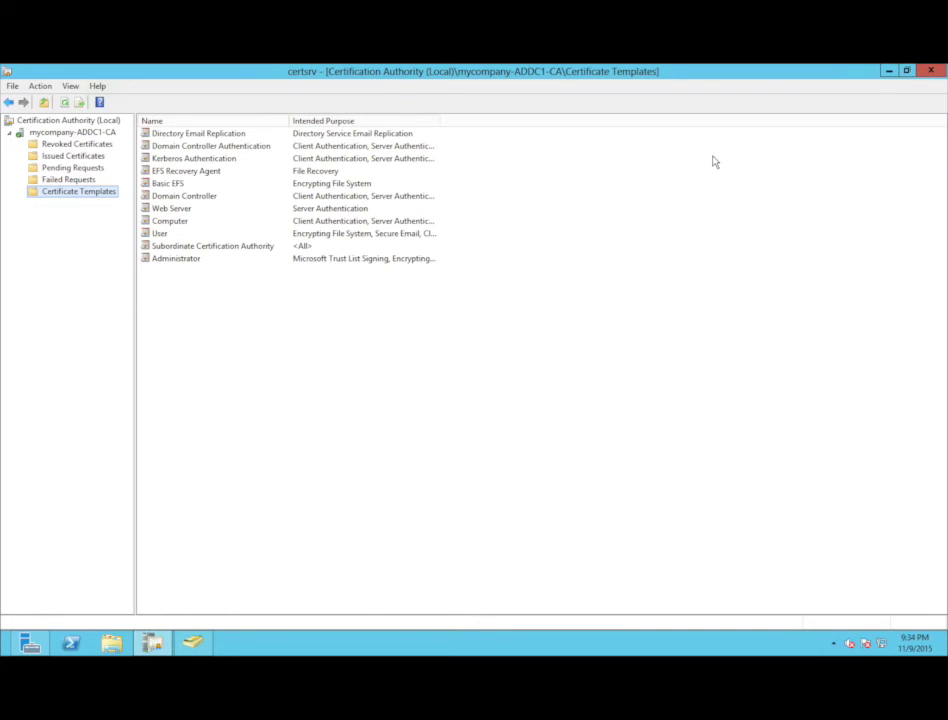
- Enable the SCCMLAB Client Cert template for issuing
{"action": "right_click", "coordinate": [92, 194]}
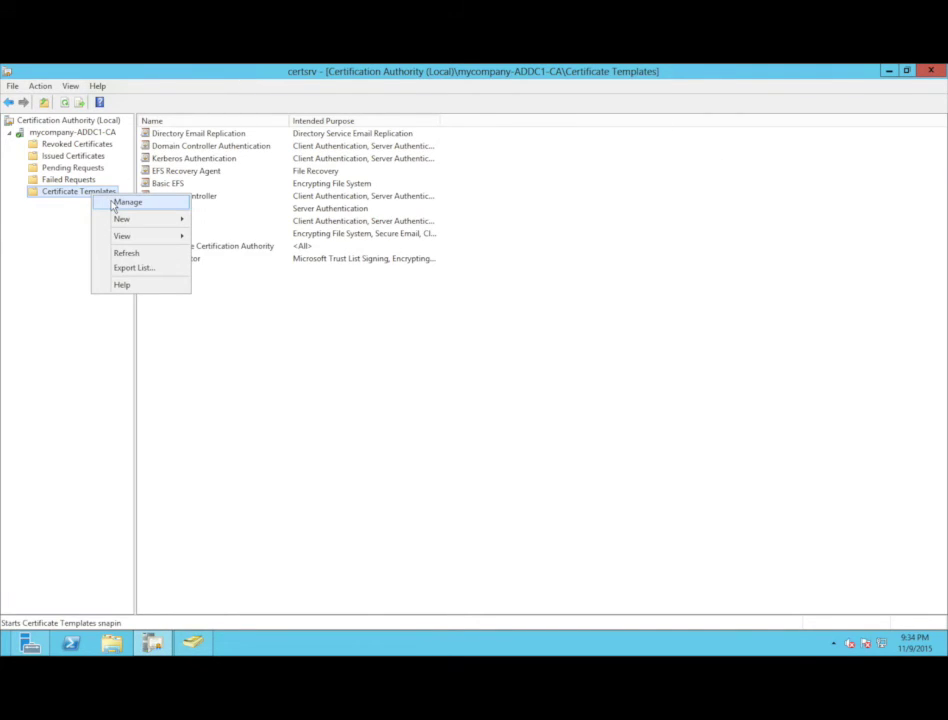
{"action": "mouse_move", "coordinate": [118, 219]}
{"action": "left_click", "coordinate": [233, 220]}
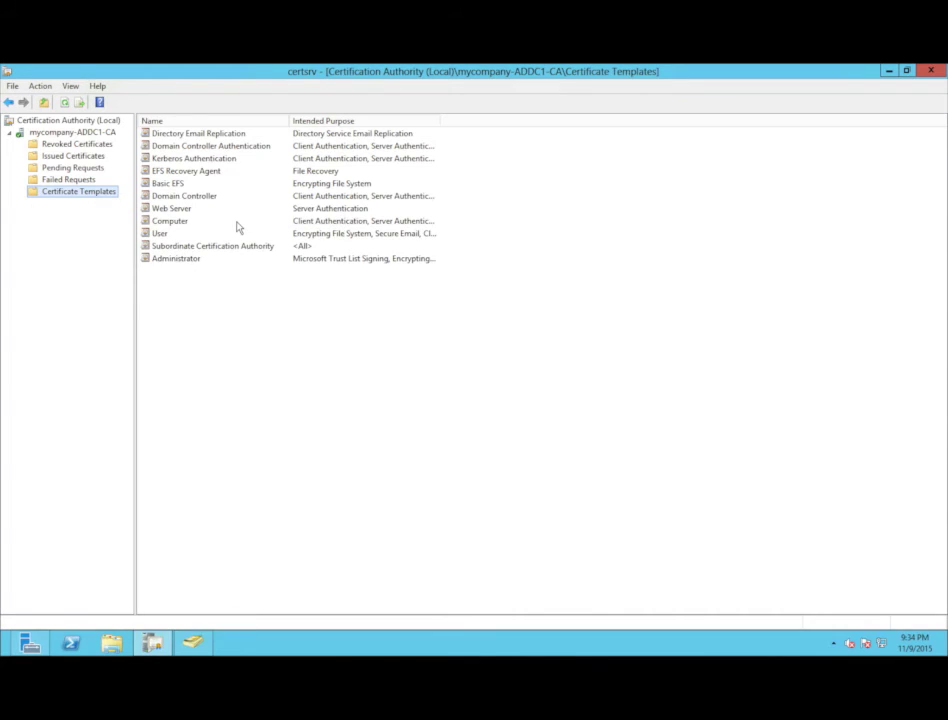
{"action": "left_click_drag", "start_coordinate": [648, 345], "coordinate": [649, 413]}
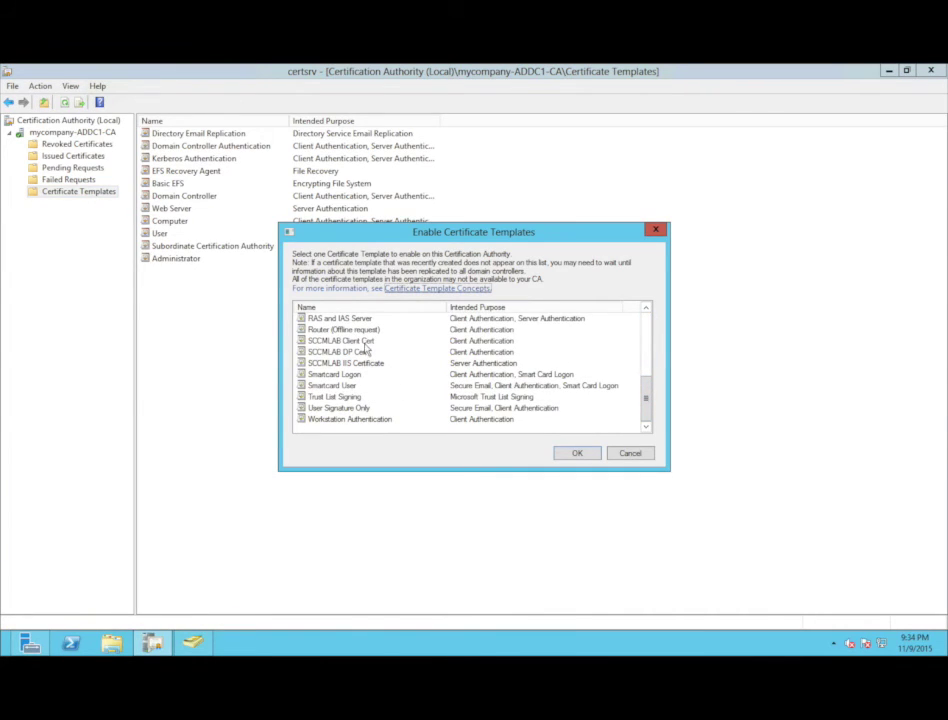
{"action": "left_click", "coordinate": [340, 341]}
{"action": "left_click", "coordinate": [360, 356]}
{"action": "key", "text": "super"}
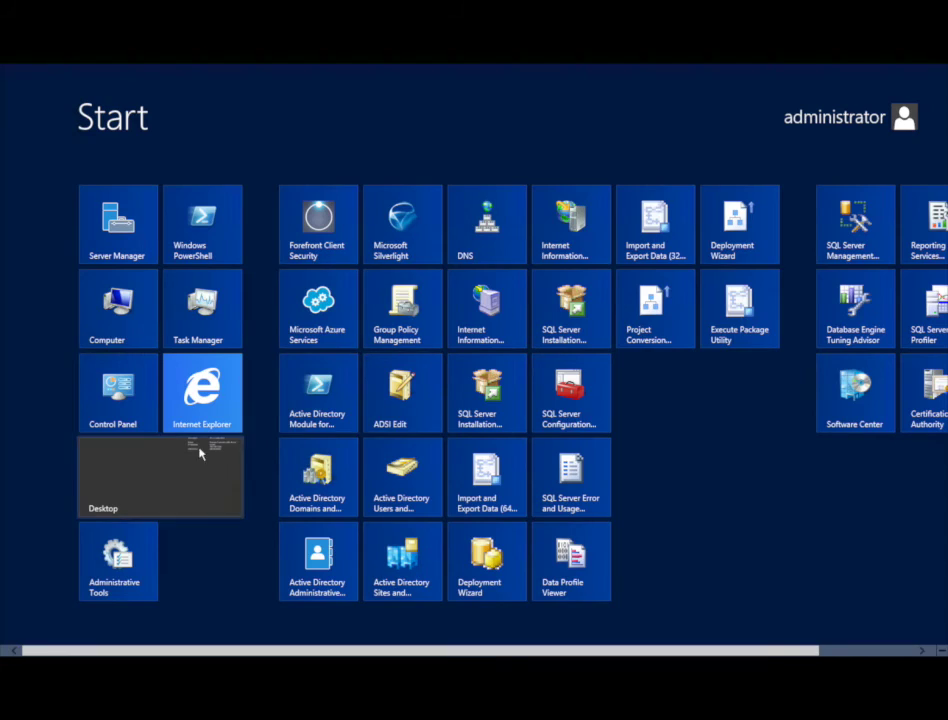
{"action": "left_click", "coordinate": [204, 449]}
{"action": "left_click", "coordinate": [355, 341]}
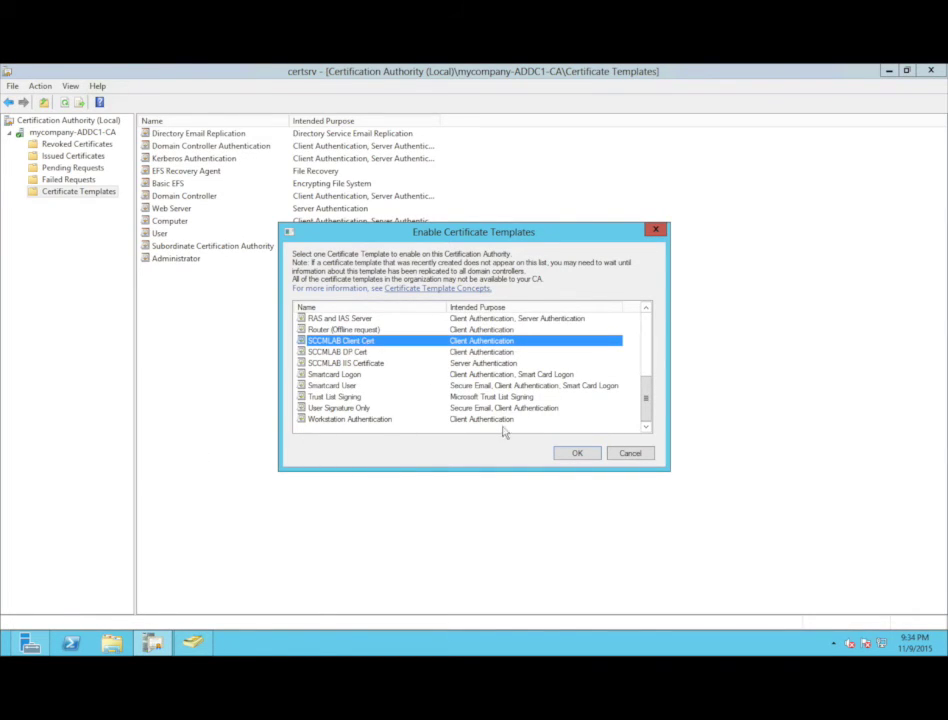
{"action": "left_click", "coordinate": [574, 452]}
- Enable the SCCMLAB DP Cert template for issuing
{"action": "right_click", "coordinate": [99, 201]}
{"action": "mouse_move", "coordinate": [130, 218]}
{"action": "left_click", "coordinate": [252, 220]}
{"action": "left_click", "coordinate": [646, 386]}
{"action": "scroll", "coordinate": [646, 386], "scroll_direction": "down", "scroll_amount": 1}
{"action": "double_click", "coordinate": [330, 384]}
- Enable the SCCMLAB IIS Certificate template for issuing
{"action": "right_click", "coordinate": [104, 194]}
{"action": "left_click", "coordinate": [138, 195]}
{"action": "left_click", "coordinate": [716, 159]}
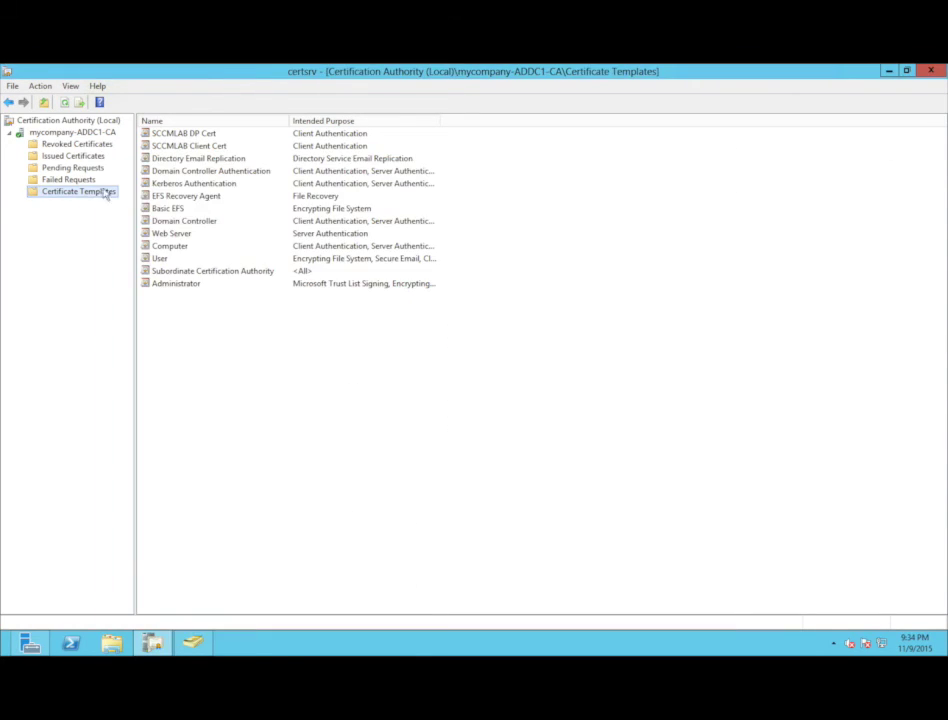
{"action": "right_click", "coordinate": [79, 192]}
{"action": "mouse_move", "coordinate": [106, 218]}
{"action": "left_click", "coordinate": [222, 220]}
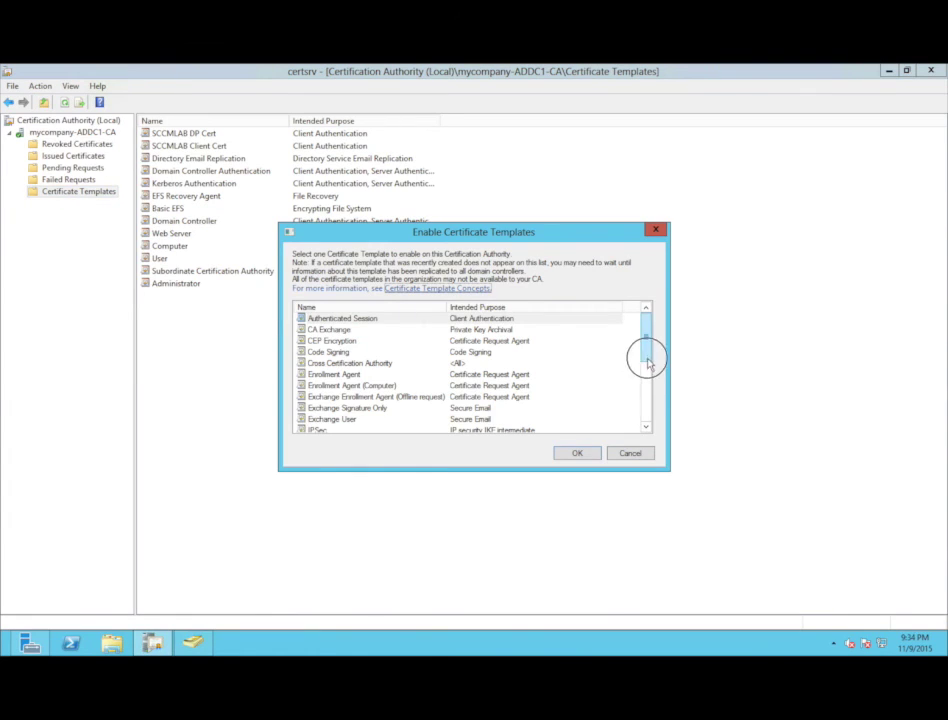
{"action": "left_click_drag", "start_coordinate": [648, 360], "coordinate": [639, 402]}
{"action": "double_click", "coordinate": [366, 386]}
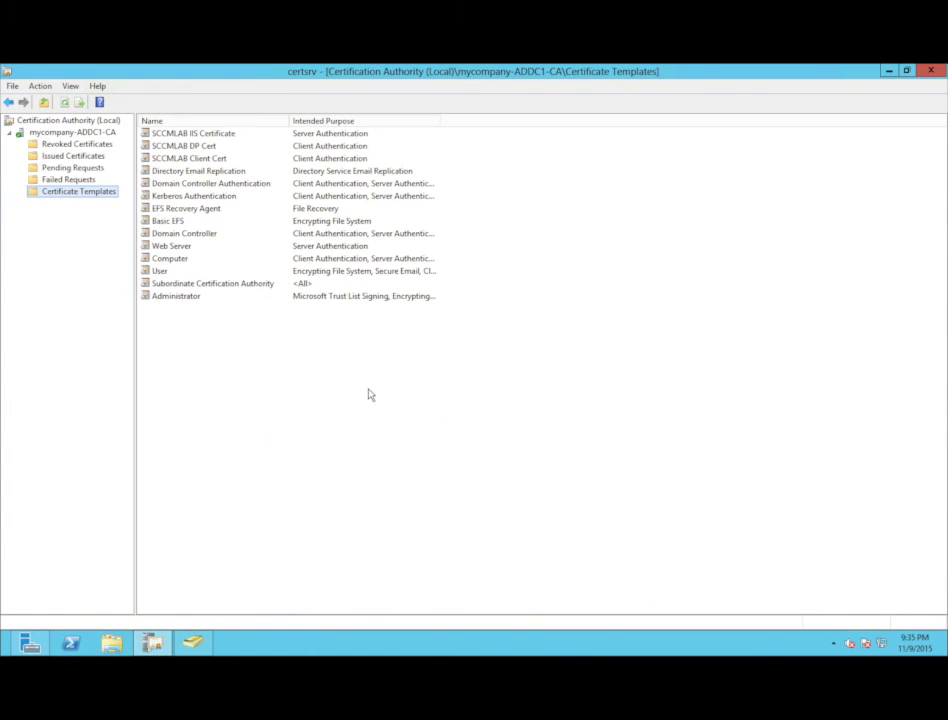
- Launch Services from Start and restart the Active Directory Certificate Services service
{"action": "left_click", "coordinate": [3, 650]}
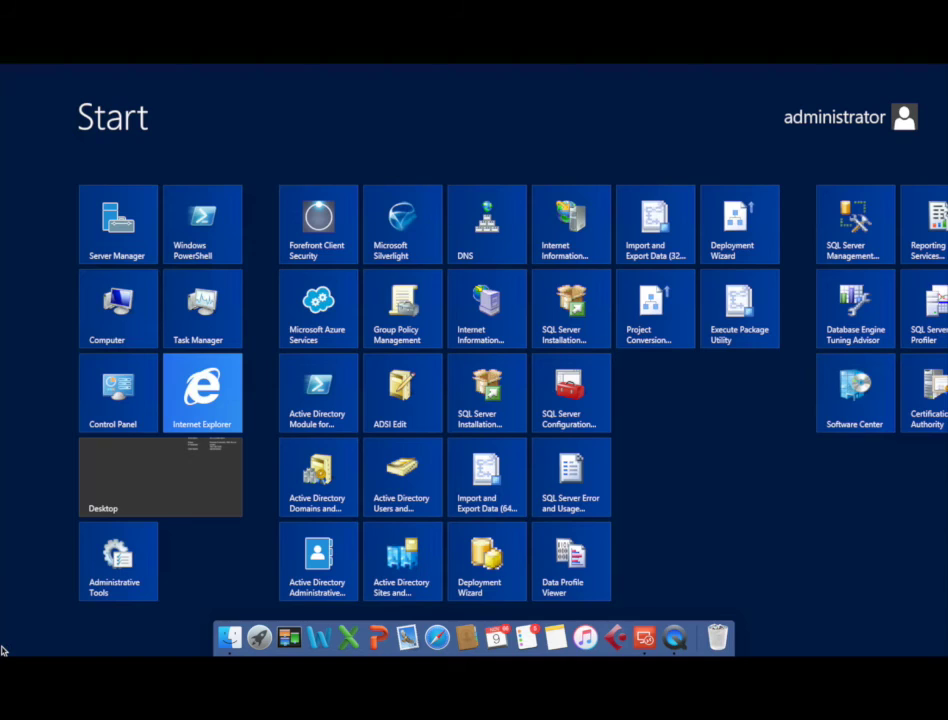
{"action": "type", "text": "services"}
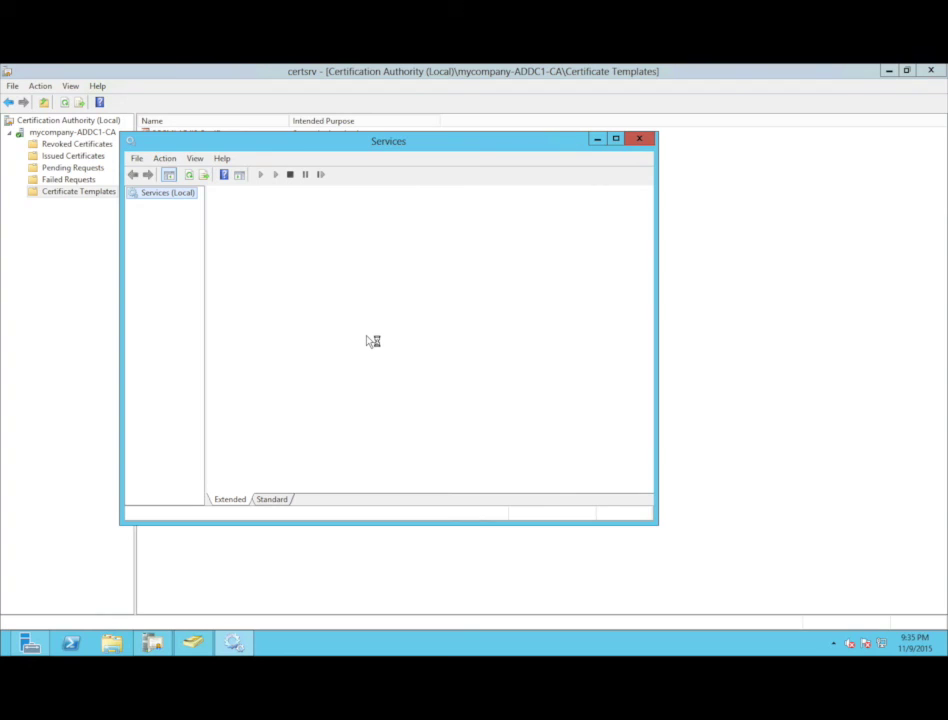
{"action": "double_click", "coordinate": [506, 146]}
{"action": "double_click", "coordinate": [341, 148]}
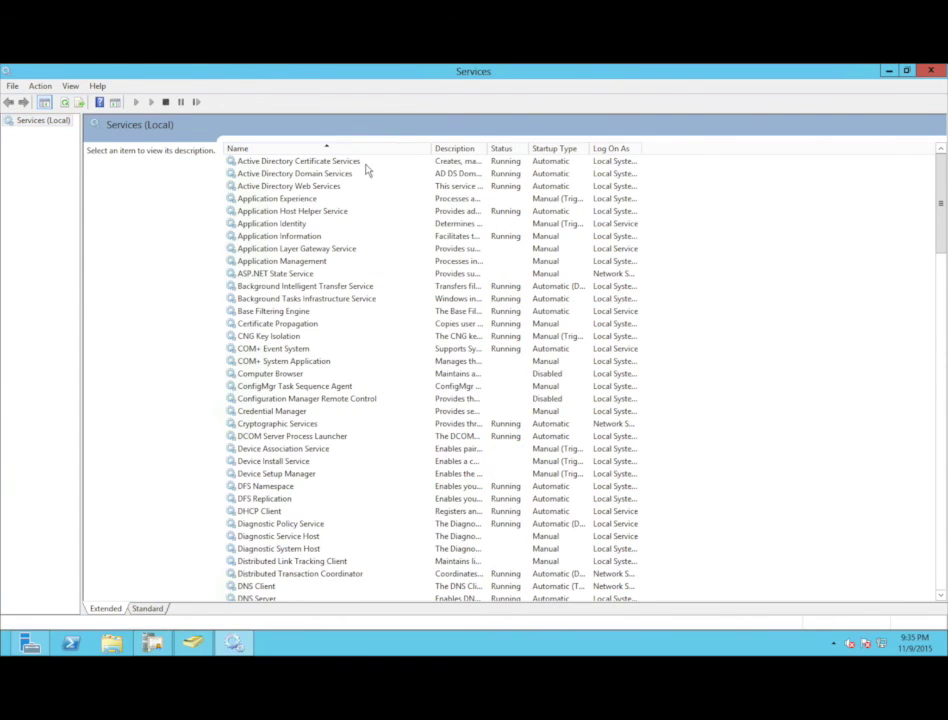
{"action": "right_click", "coordinate": [366, 168]}
{"action": "left_click", "coordinate": [398, 229]}
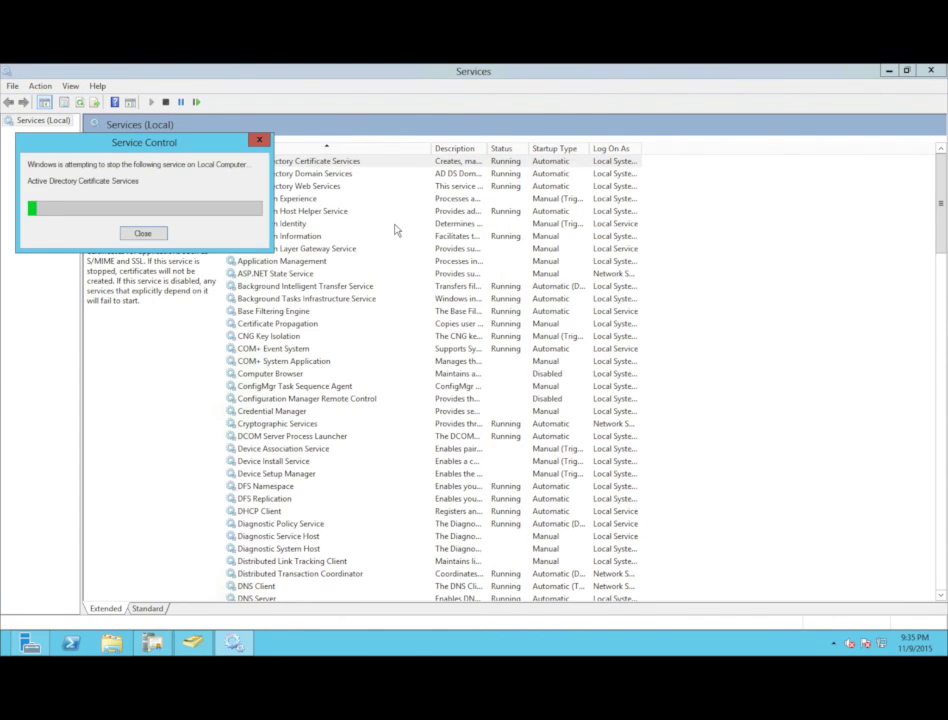